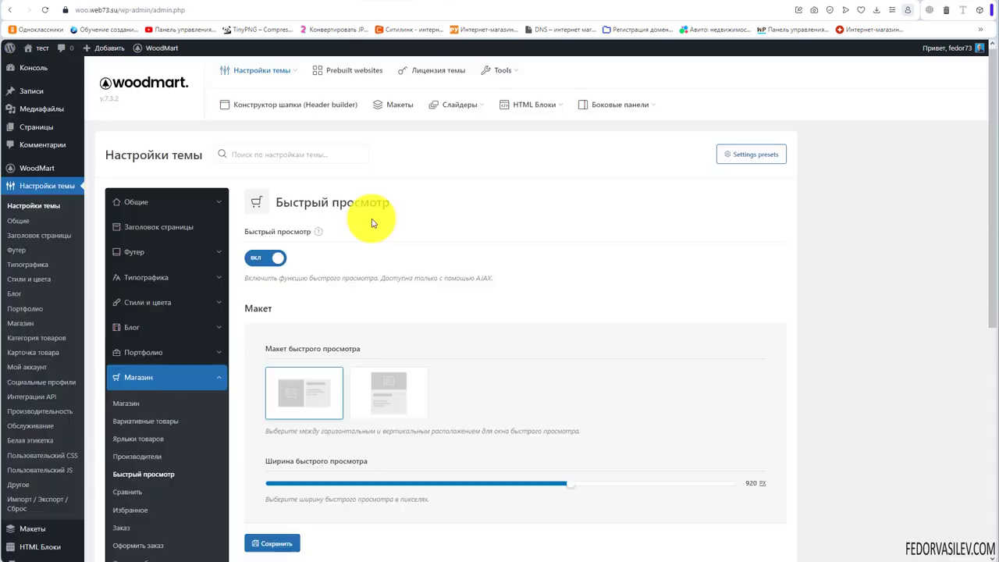
Set the quick view layout to the vertical option and preview it on the orange lamp in the shop.
{"action": "scroll", "coordinate": [377, 218], "scroll_direction": "down", "scroll_amount": 3}
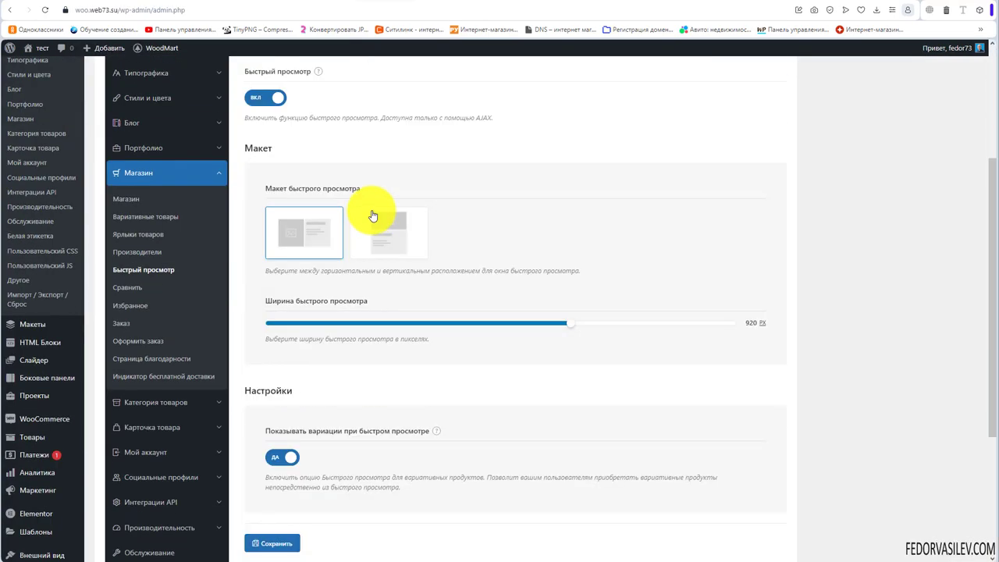
{"action": "scroll", "coordinate": [268, 205], "scroll_direction": "up", "scroll_amount": 2}
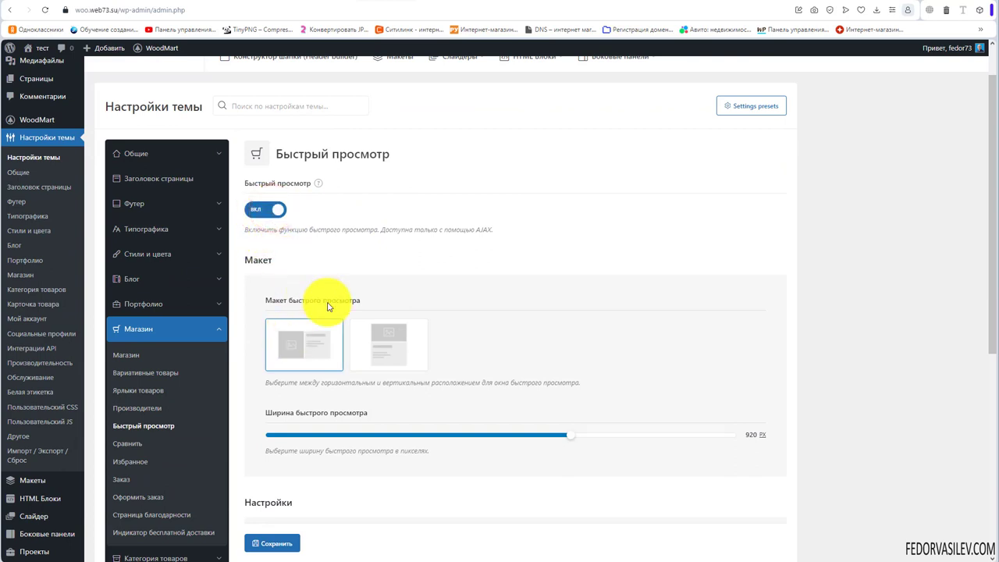
{"action": "left_click", "coordinate": [389, 343]}
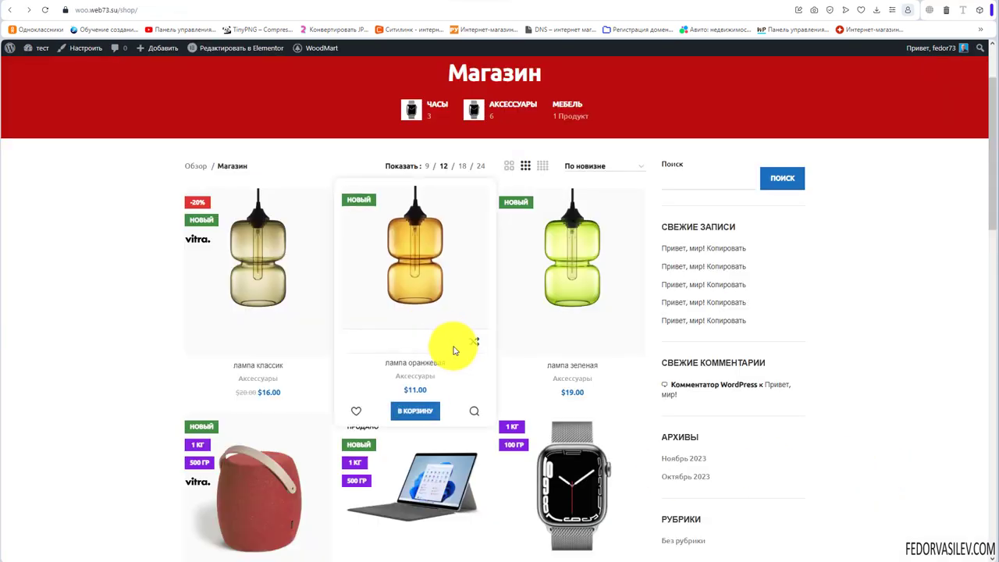
{"action": "left_click", "coordinate": [472, 410]}
{"action": "scroll", "coordinate": [488, 284], "scroll_direction": "down", "scroll_amount": 3}
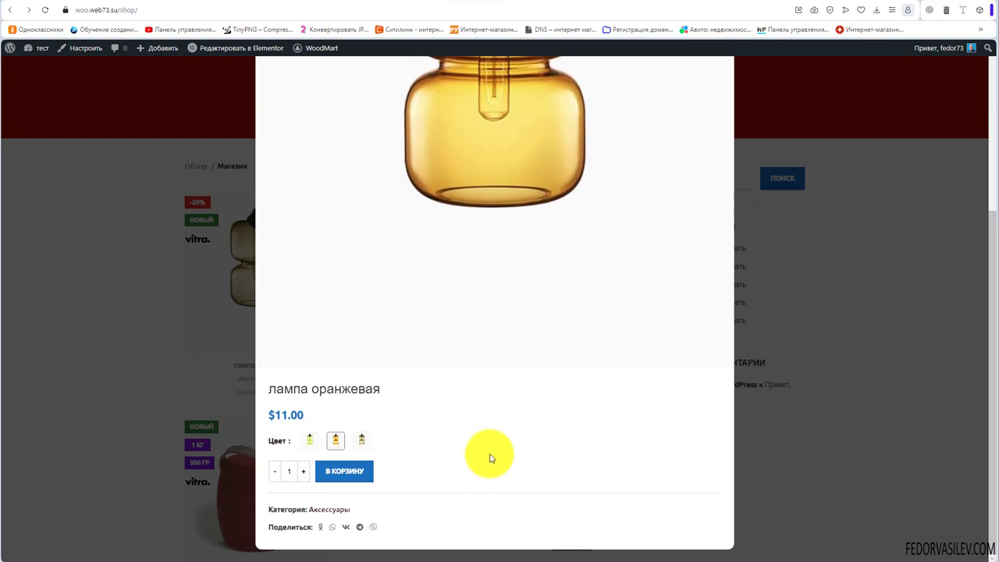
{"action": "scroll", "coordinate": [491, 457], "scroll_direction": "up", "scroll_amount": 5}
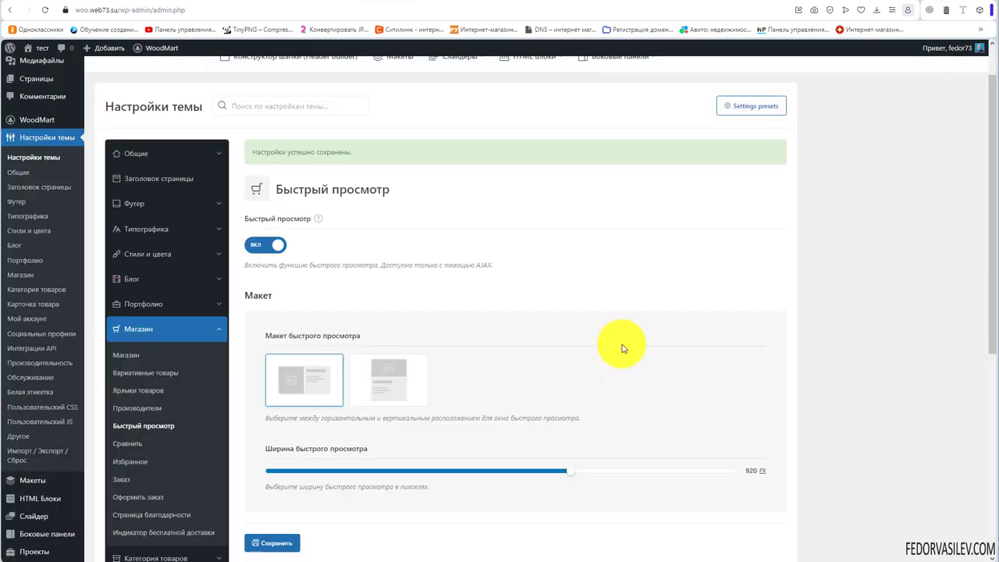
Examine the quick view width and variation display settings, checking them against the колонка product's quick view in the shop.
{"action": "scroll", "coordinate": [623, 348], "scroll_direction": "down", "scroll_amount": 2}
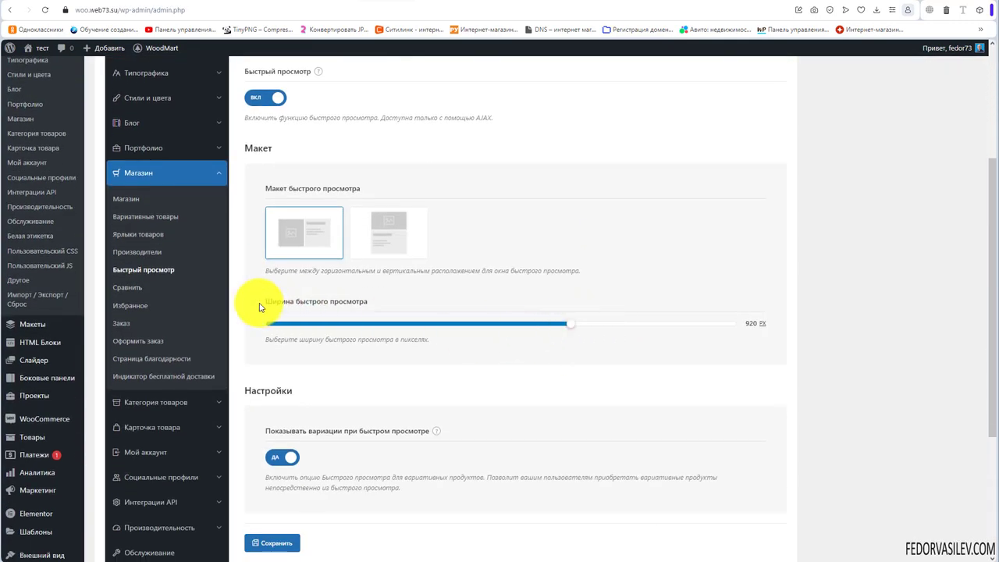
{"action": "left_click_drag", "start_coordinate": [262, 303], "coordinate": [344, 303]}
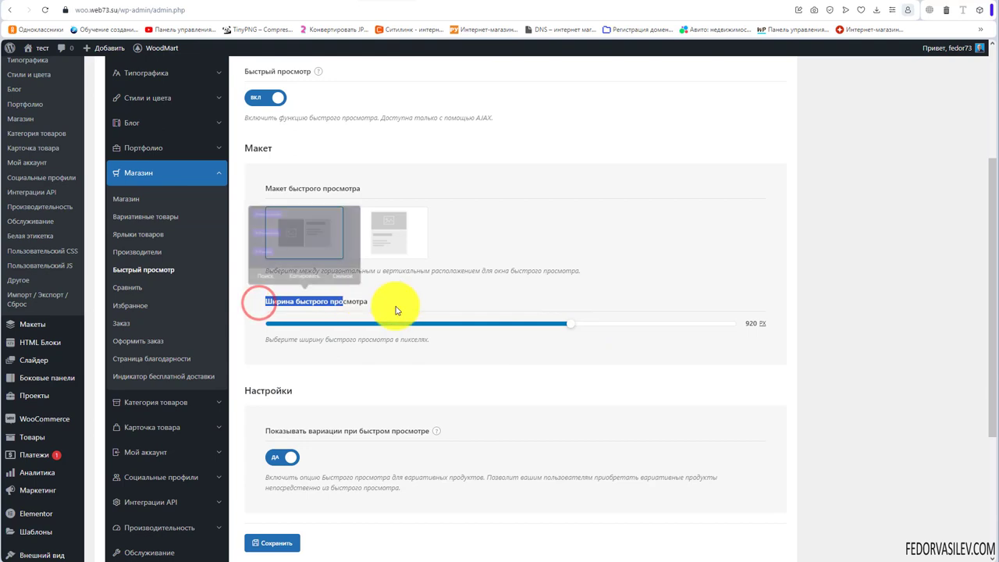
{"action": "left_click", "coordinate": [564, 298]}
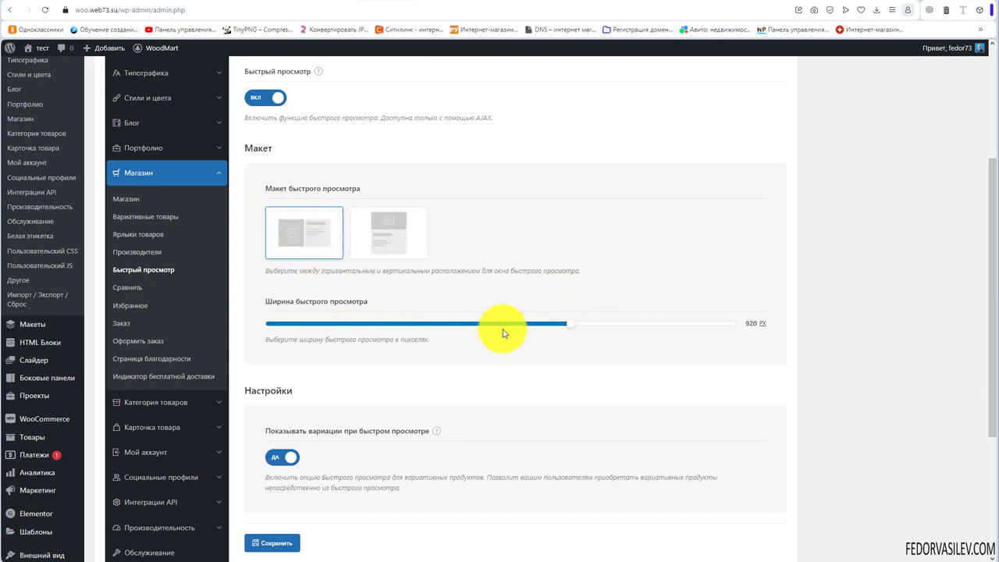
{"action": "scroll", "coordinate": [390, 328], "scroll_direction": "down", "scroll_amount": 1}
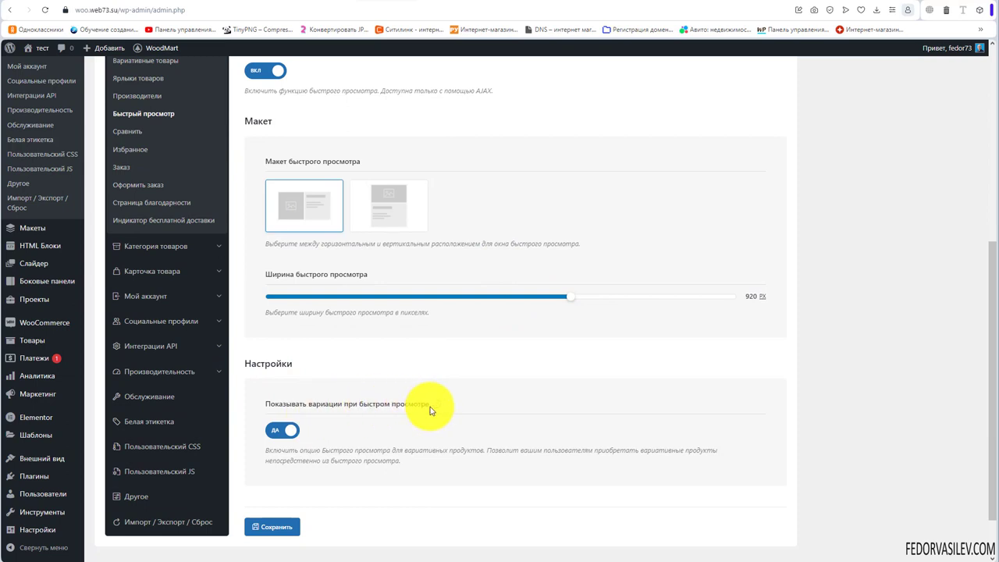
{"action": "scroll", "coordinate": [367, 403], "scroll_direction": "down", "scroll_amount": 1}
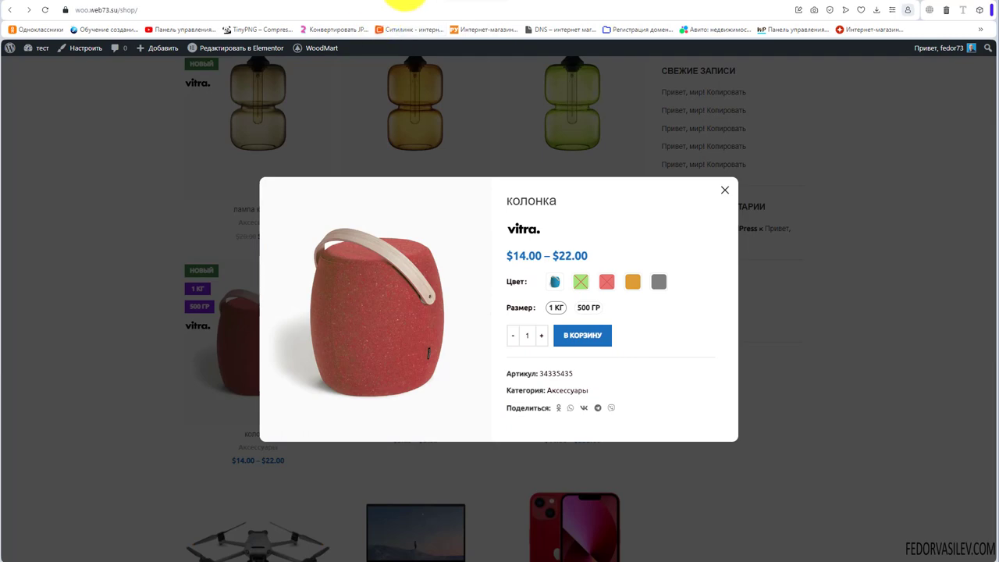
{"action": "left_click", "coordinate": [414, 3]}
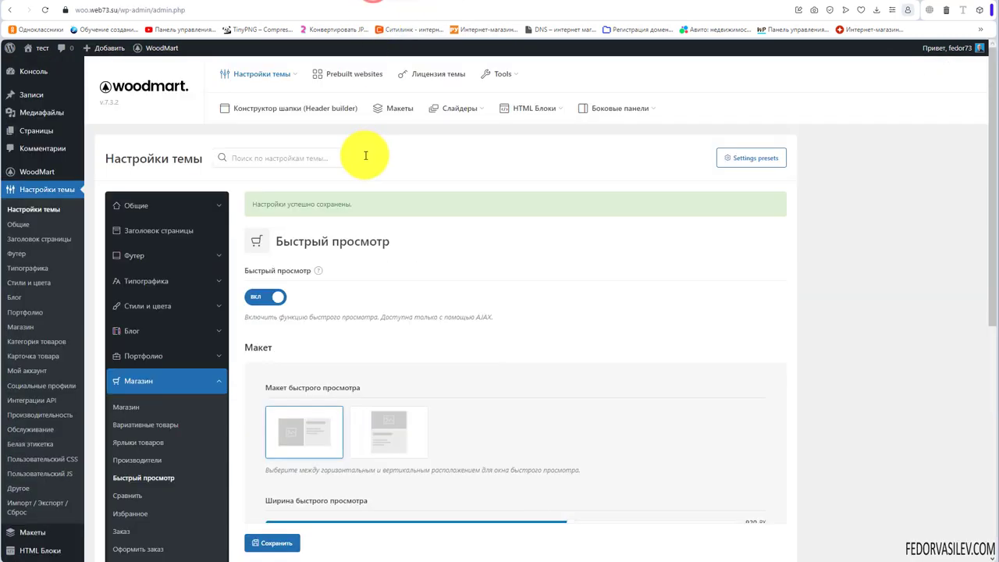
{"action": "scroll", "coordinate": [365, 155], "scroll_direction": "down", "scroll_amount": 3}
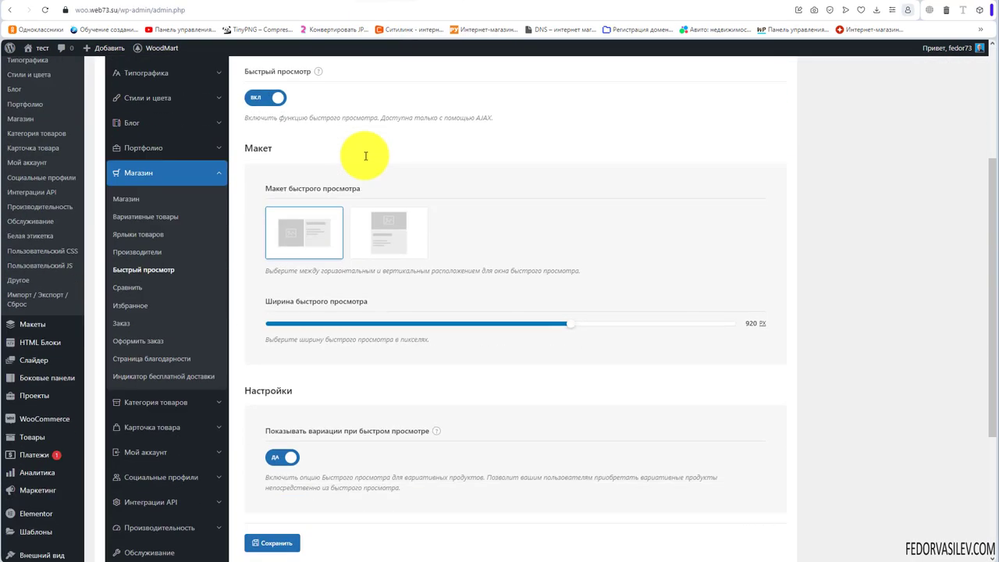
{"action": "scroll", "coordinate": [371, 203], "scroll_direction": "down", "scroll_amount": 1}
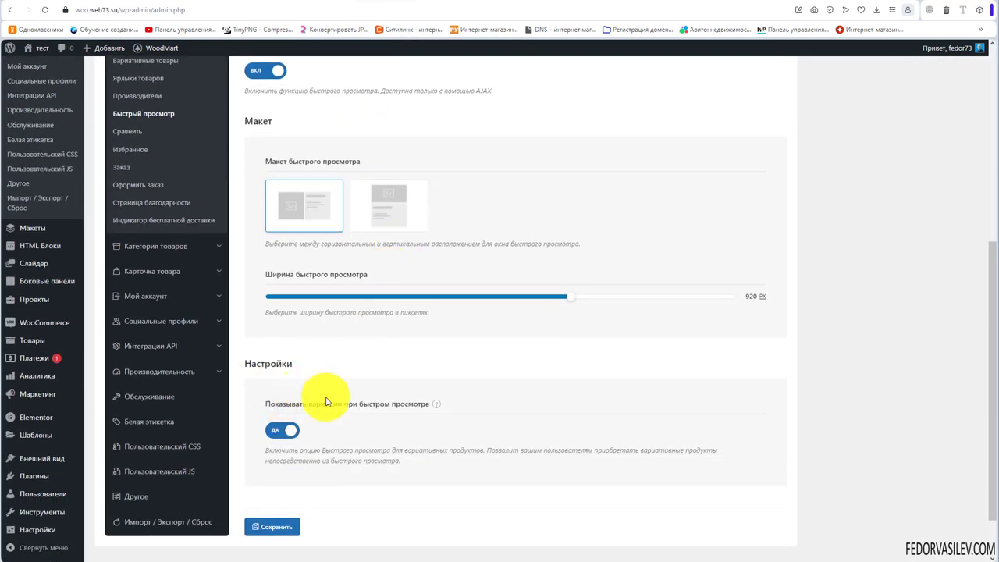
{"action": "scroll", "coordinate": [395, 406], "scroll_direction": "up", "scroll_amount": 3}
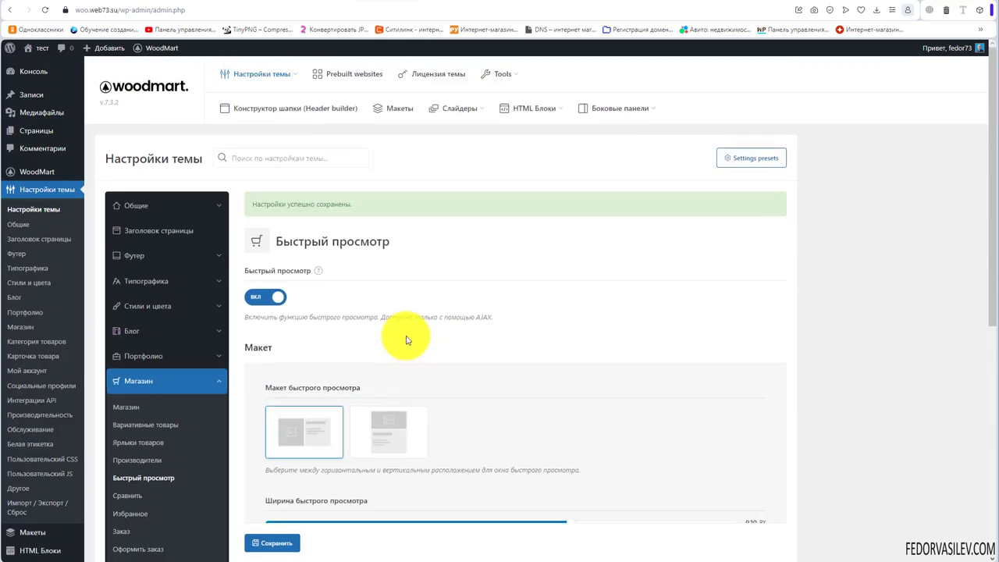
{"action": "scroll", "coordinate": [462, 294], "scroll_direction": "down", "scroll_amount": 4}
{"action": "scroll", "coordinate": [458, 302], "scroll_direction": "up", "scroll_amount": 2}
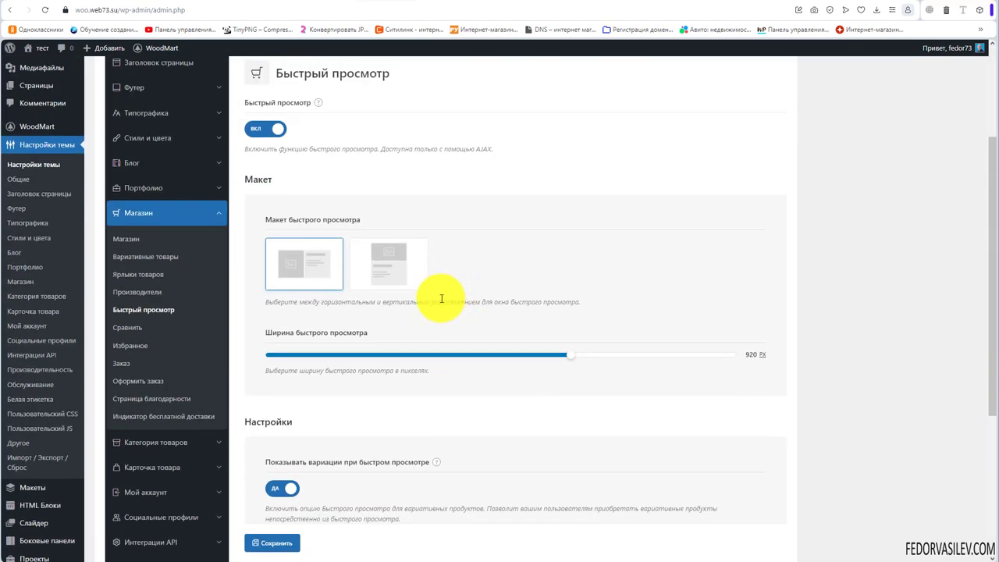
Open the store's Сравнить theme settings, and close the колонка product's quick view on the shop page.
{"action": "left_click", "coordinate": [135, 327]}
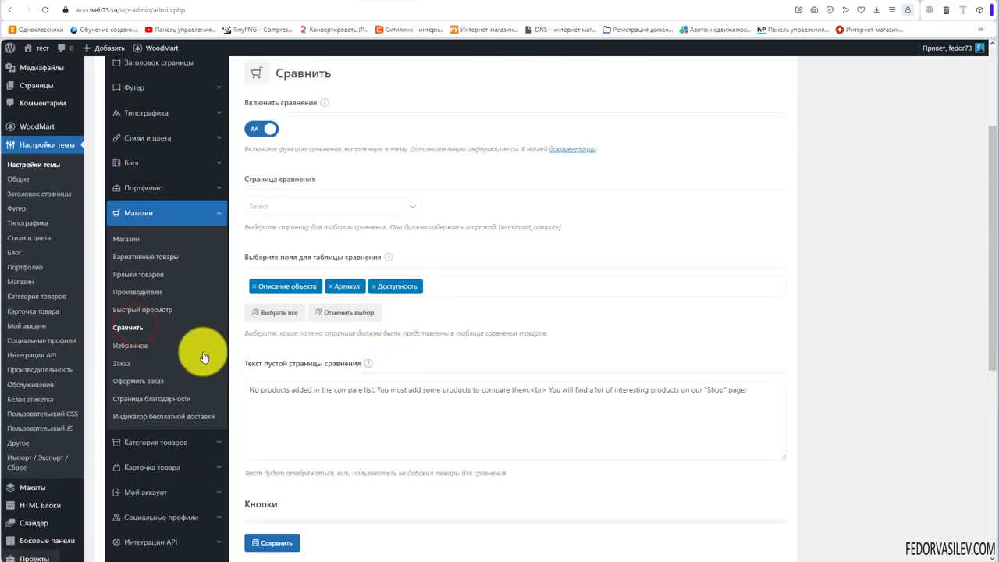
{"action": "left_click", "coordinate": [479, 1]}
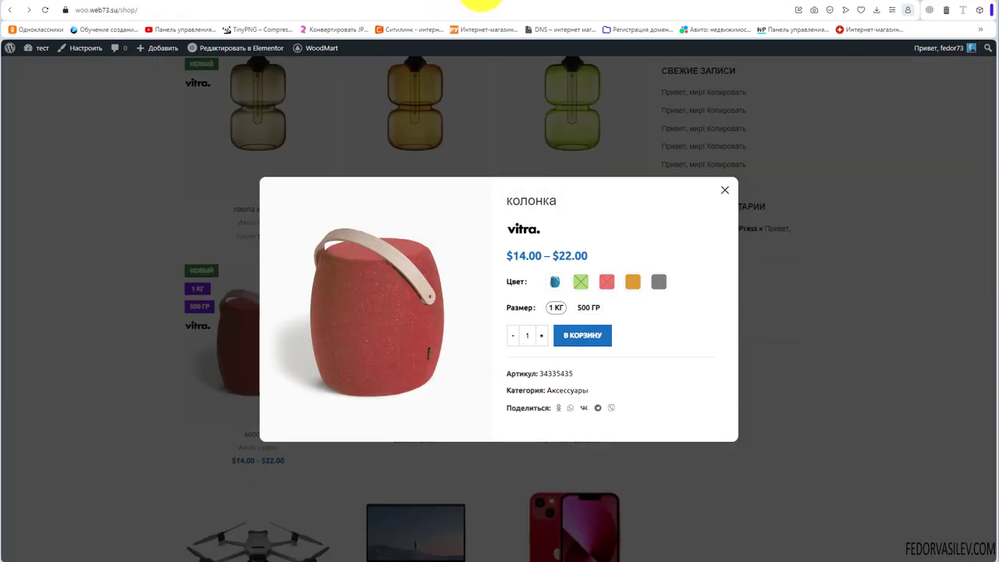
{"action": "left_click", "coordinate": [721, 194]}
{"action": "scroll", "coordinate": [434, 323], "scroll_direction": "up", "scroll_amount": 3}
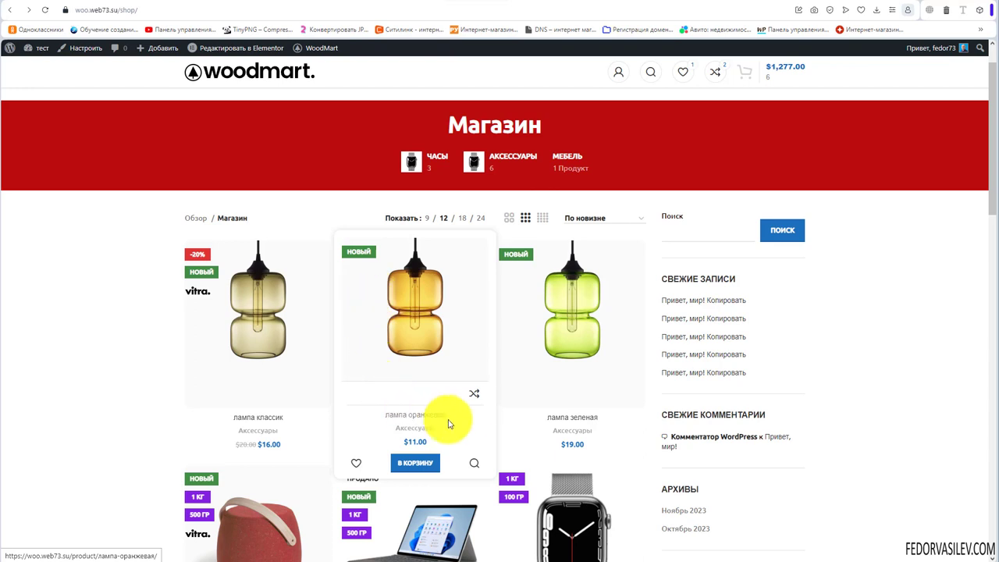
Add the orange and green lamps to the product comparison and try to open the comparison page from the shop header.
{"action": "scroll", "coordinate": [711, 195], "scroll_direction": "up", "scroll_amount": 1}
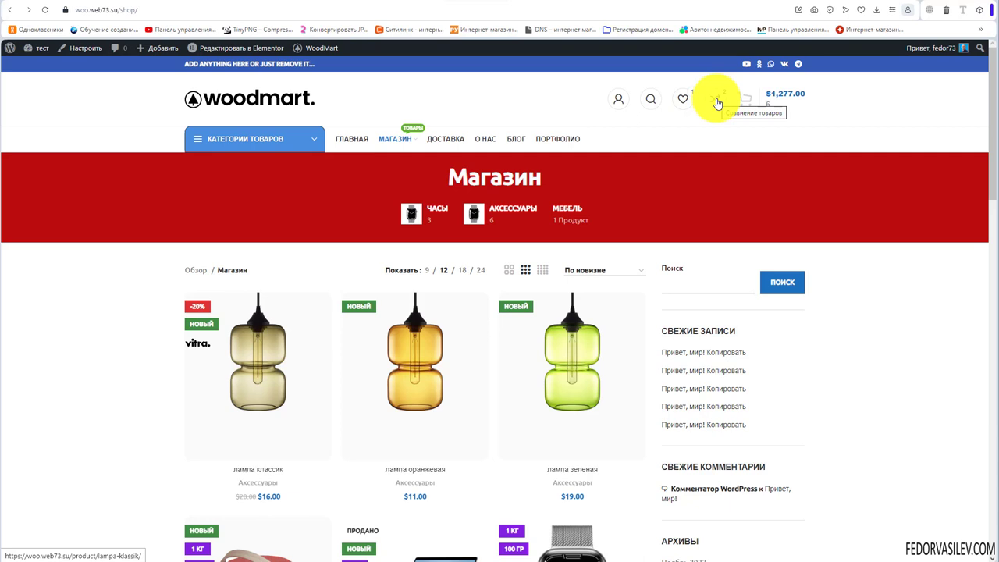
{"action": "left_click", "coordinate": [714, 102]}
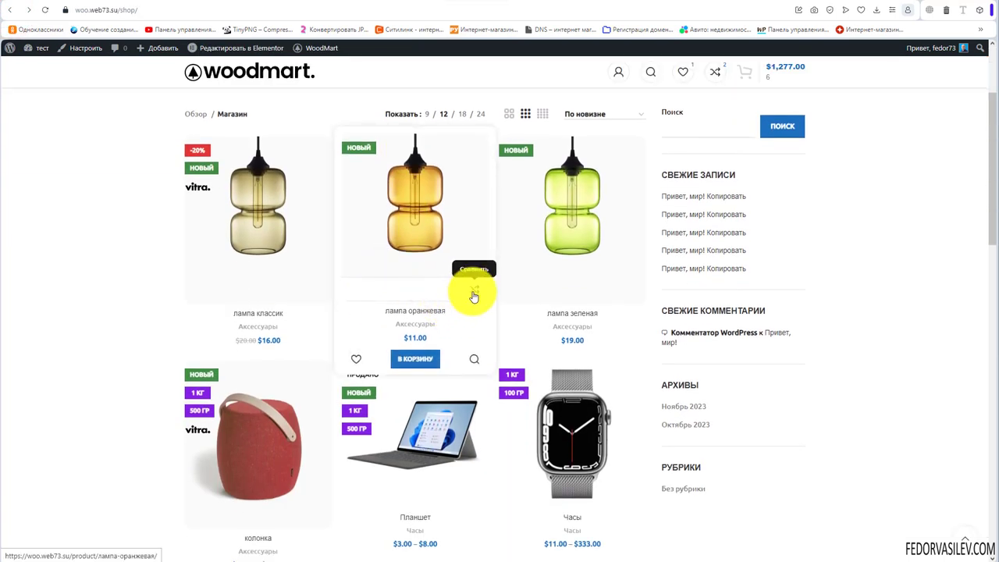
{"action": "left_click", "coordinate": [473, 288]}
{"action": "left_click", "coordinate": [631, 294]}
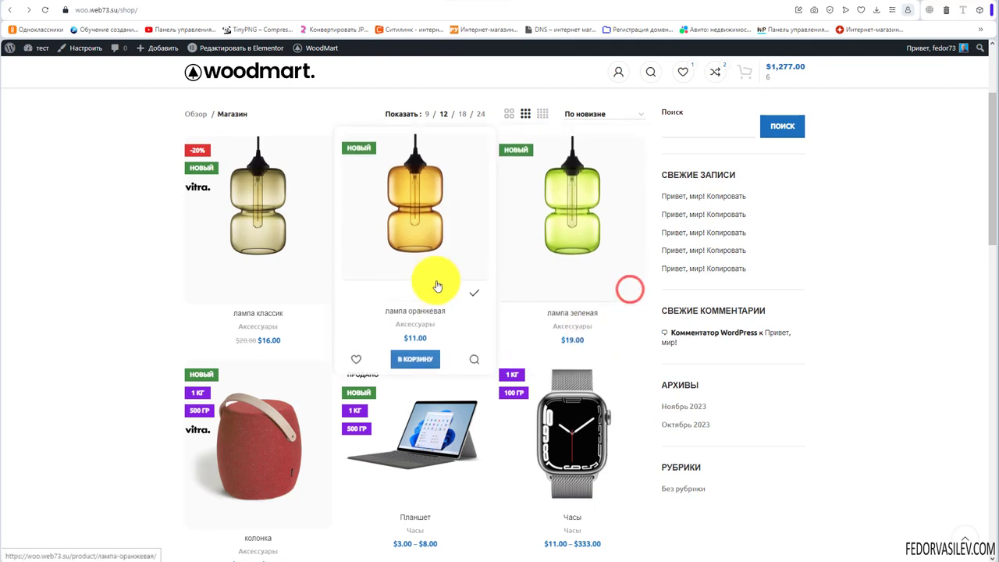
{"action": "scroll", "coordinate": [655, 191], "scroll_direction": "up", "scroll_amount": 3}
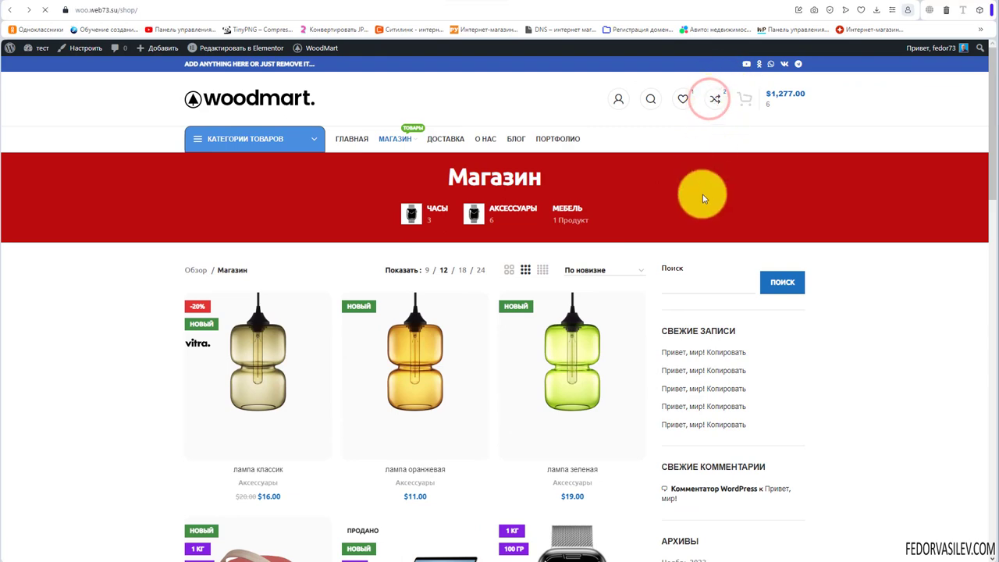
{"action": "scroll", "coordinate": [216, 232], "scroll_direction": "down", "scroll_amount": 5}
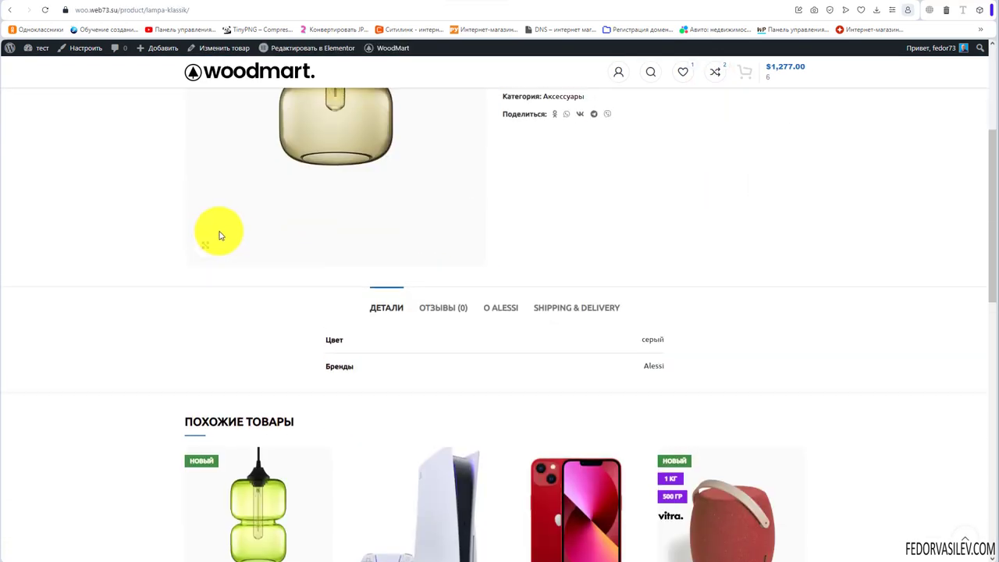
{"action": "scroll", "coordinate": [216, 232], "scroll_direction": "up", "scroll_amount": 5}
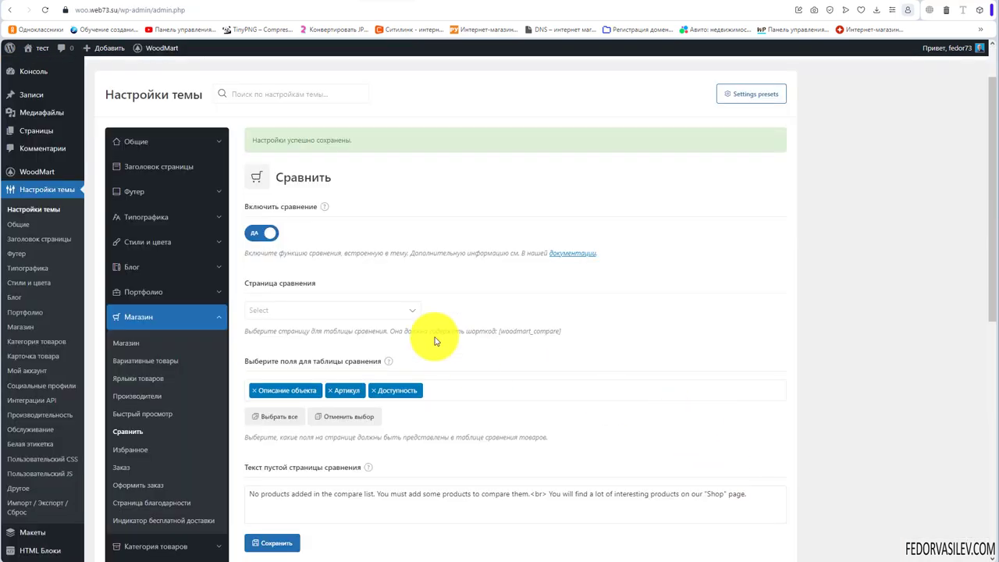
Review the comparison toggle and comparison page setting, highlighting the required [woodmart_compare] shortcode.
{"action": "left_click", "coordinate": [252, 236]}
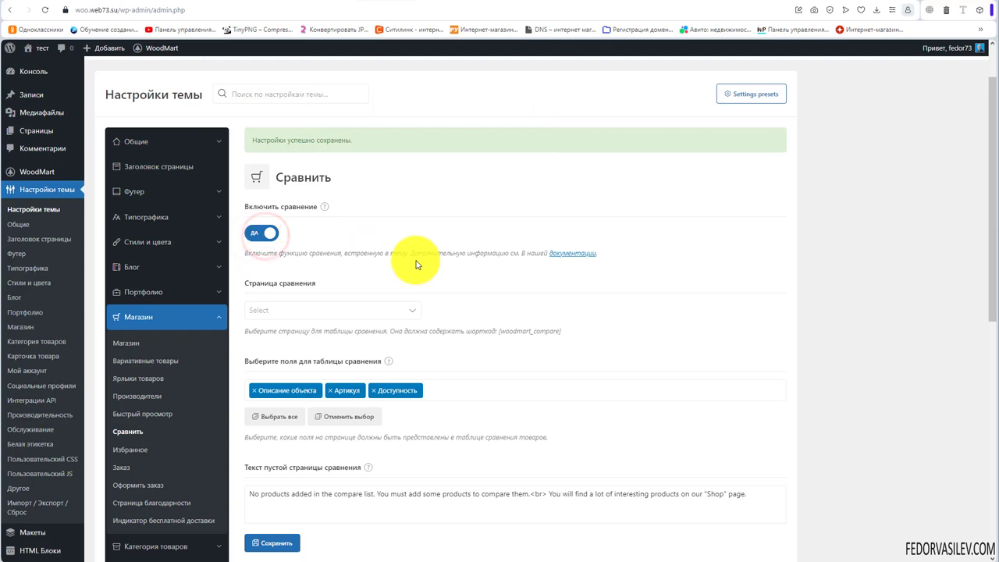
{"action": "left_click", "coordinate": [291, 317]}
{"action": "left_click", "coordinate": [452, 295]}
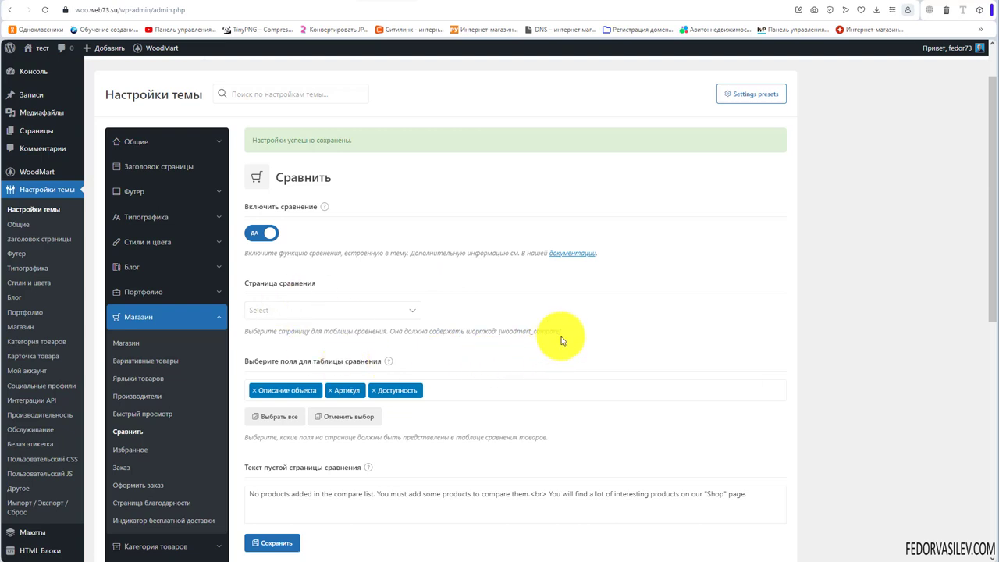
{"action": "left_click_drag", "start_coordinate": [562, 335], "coordinate": [498, 333]}
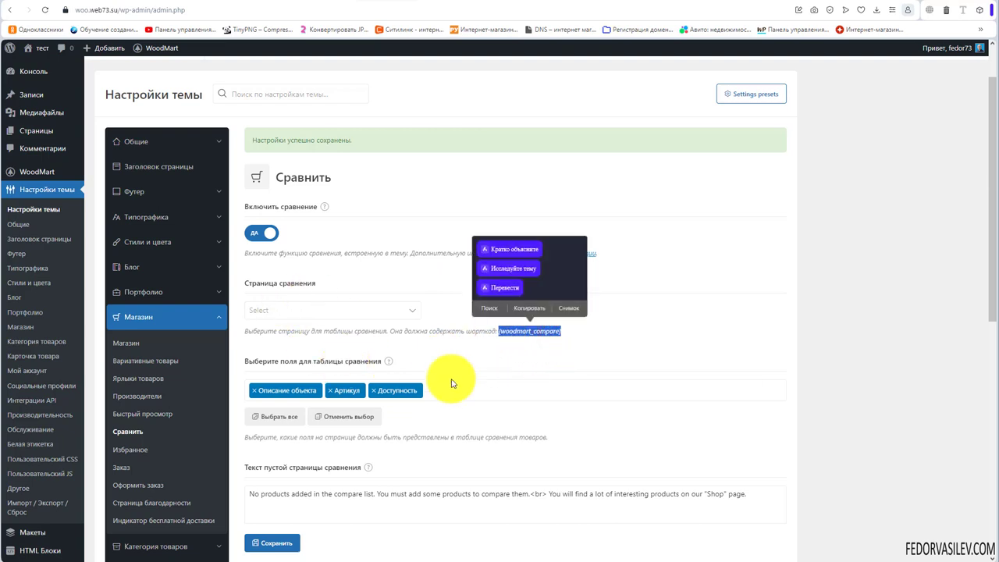
{"action": "left_click", "coordinate": [456, 344]}
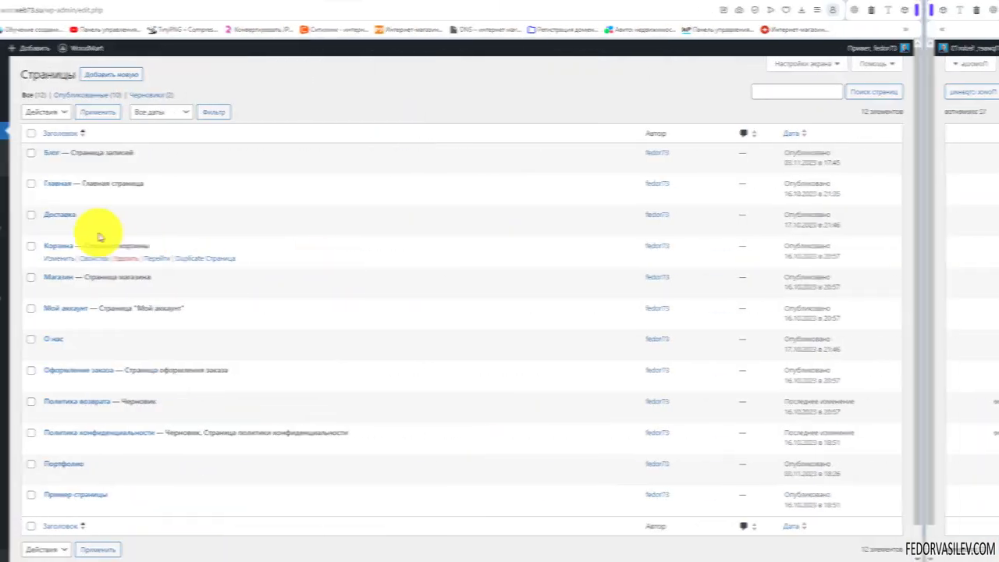
Create a new page titled "Сравнить" containing the shortcode [woodmart_compare] and publish it.
{"action": "left_click", "coordinate": [188, 74]}
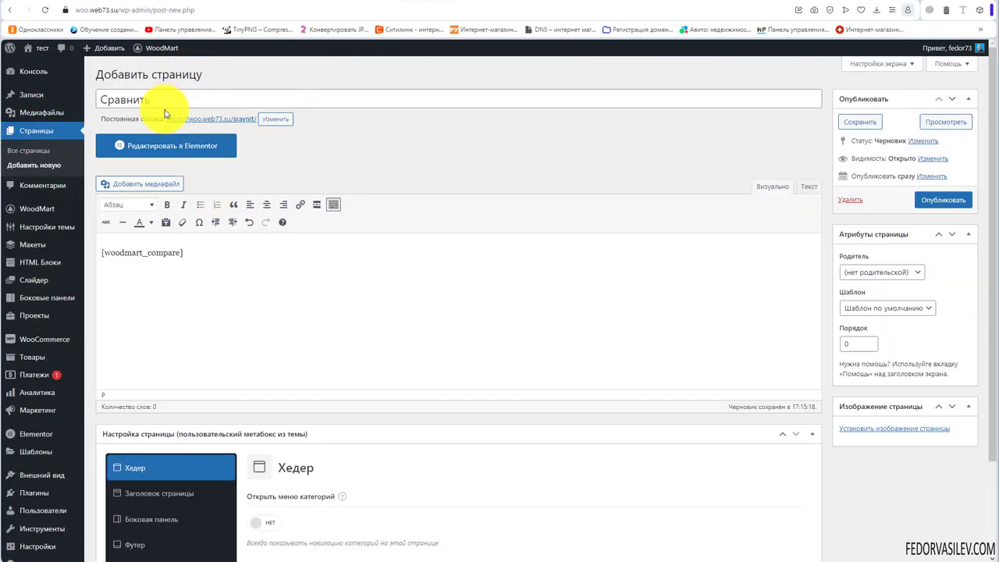
{"action": "left_click_drag", "start_coordinate": [161, 99], "coordinate": [45, 84]}
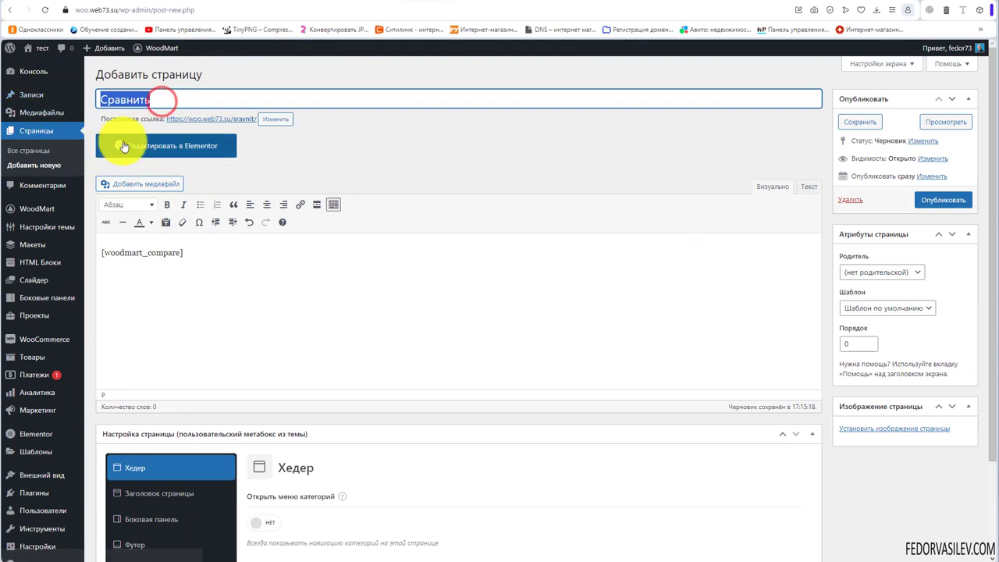
{"action": "left_click", "coordinate": [135, 98]}
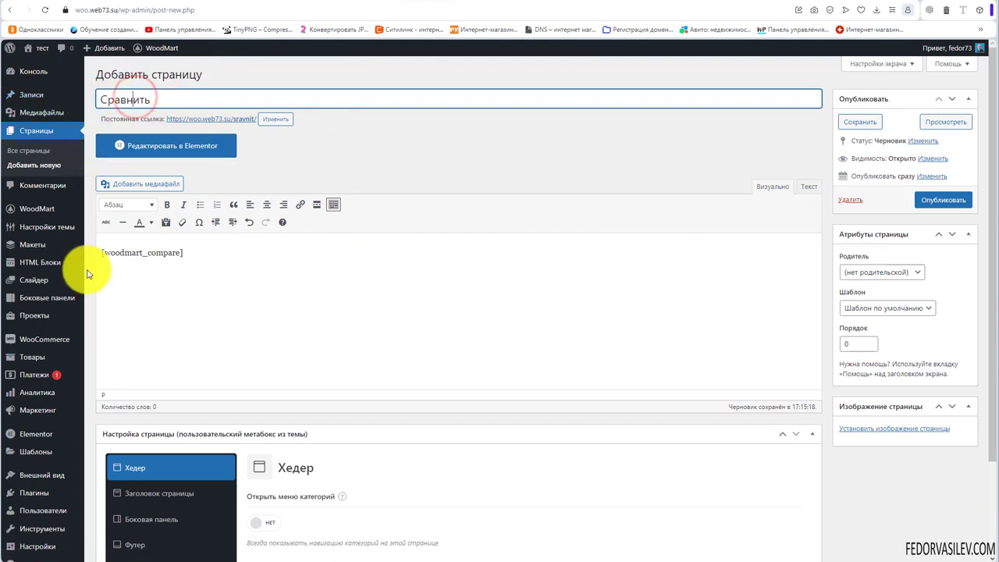
{"action": "left_click_drag", "start_coordinate": [224, 256], "coordinate": [99, 253]}
{"action": "left_click", "coordinate": [214, 256]}
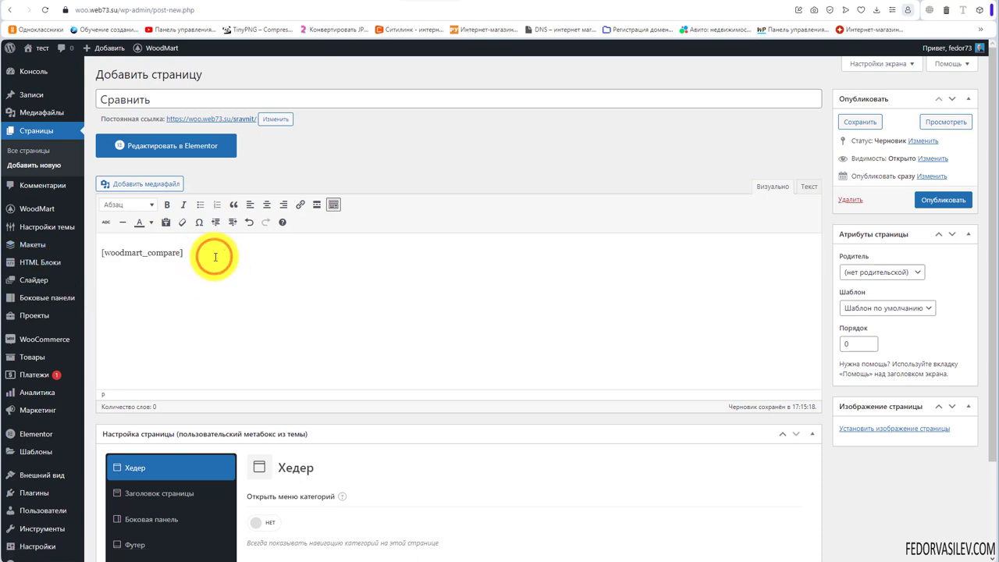
{"action": "scroll", "coordinate": [215, 257], "scroll_direction": "down", "scroll_amount": 2}
{"action": "scroll", "coordinate": [310, 268], "scroll_direction": "up", "scroll_amount": 2}
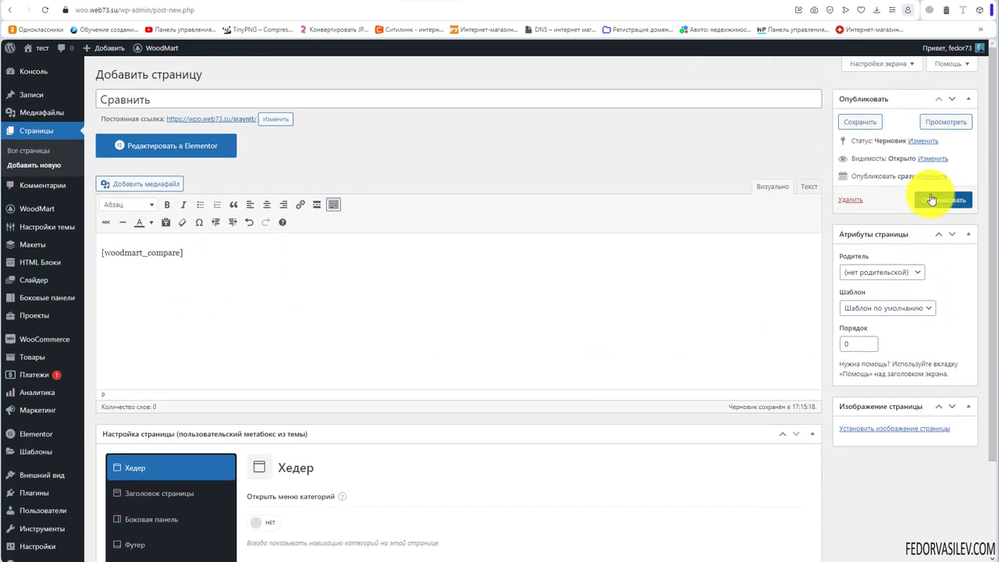
{"action": "left_click", "coordinate": [931, 196]}
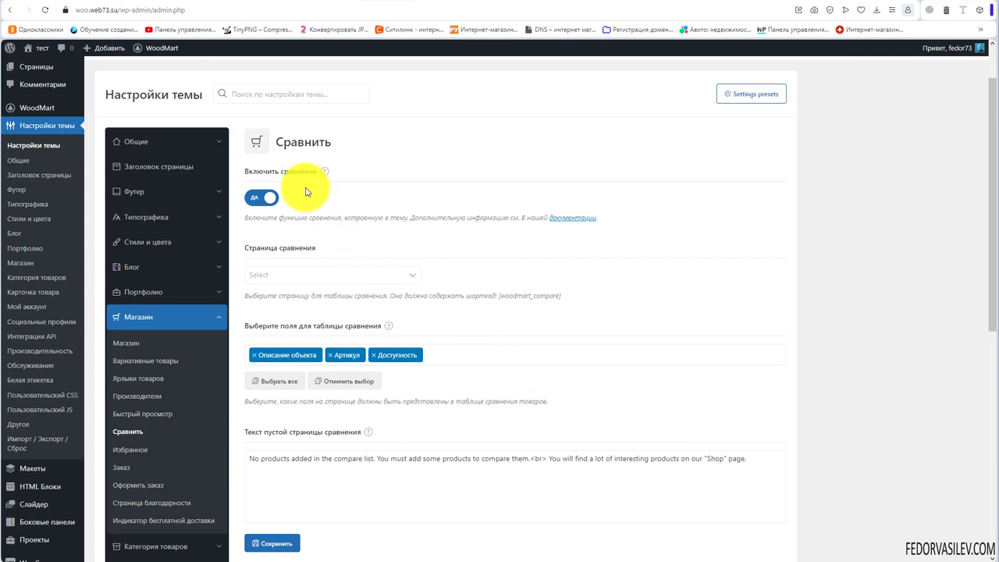
Set the Страница сравнения option to the Сравнить page.
{"action": "left_click", "coordinate": [319, 280]}
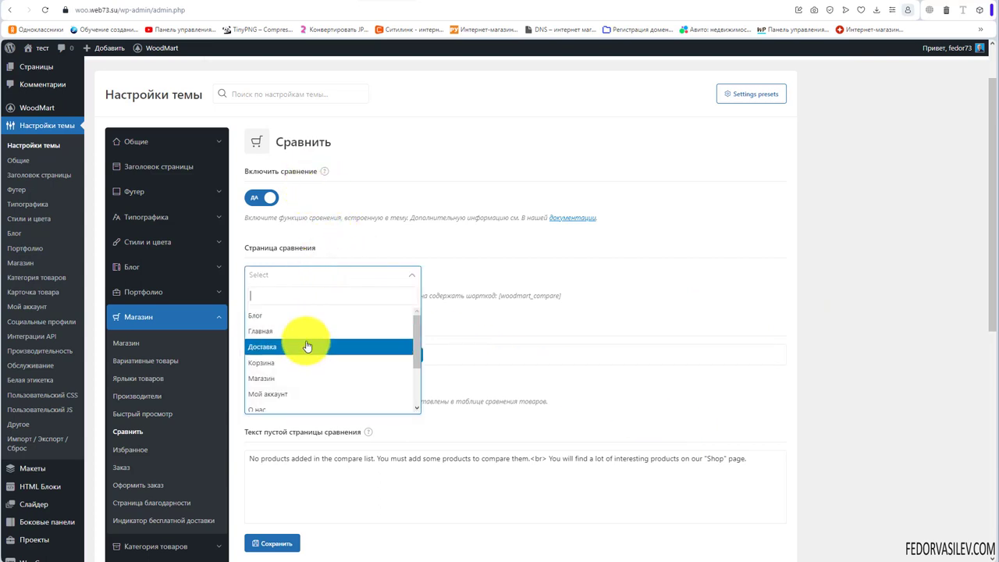
{"action": "scroll", "coordinate": [307, 346], "scroll_direction": "down", "scroll_amount": 2}
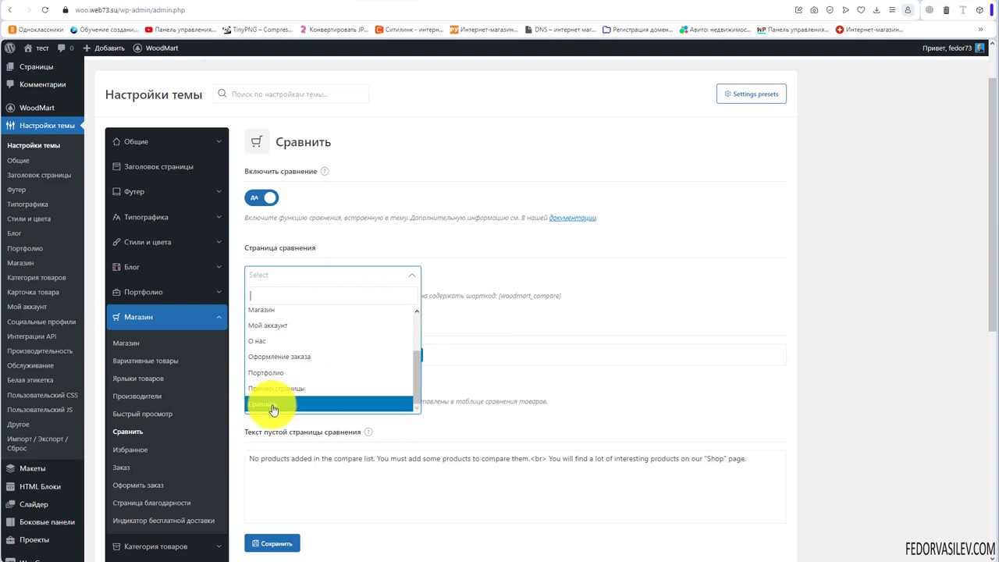
{"action": "left_click", "coordinate": [273, 405]}
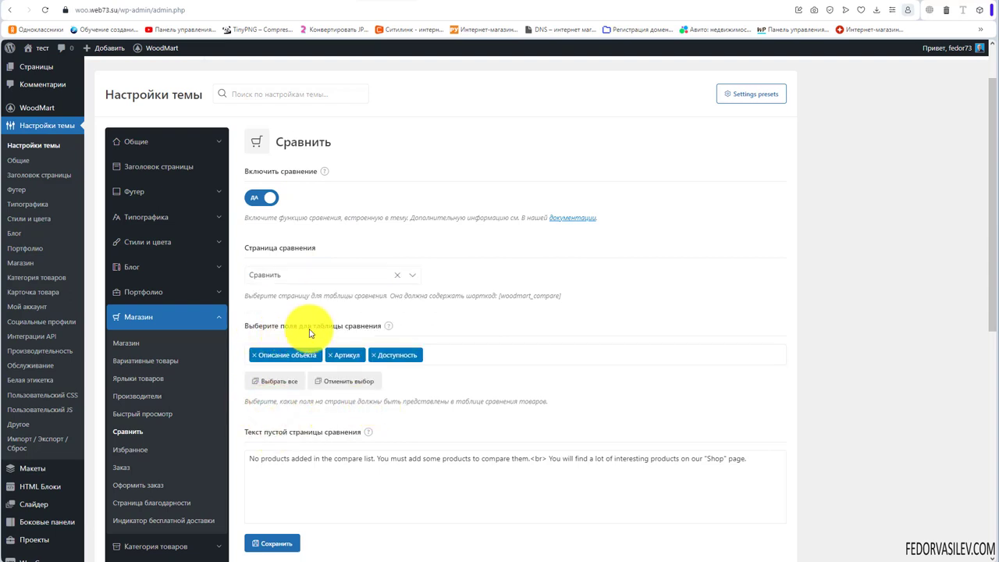
Review the example image and the list of fields available for the comparison table.
{"action": "mouse_move", "coordinate": [388, 326]}
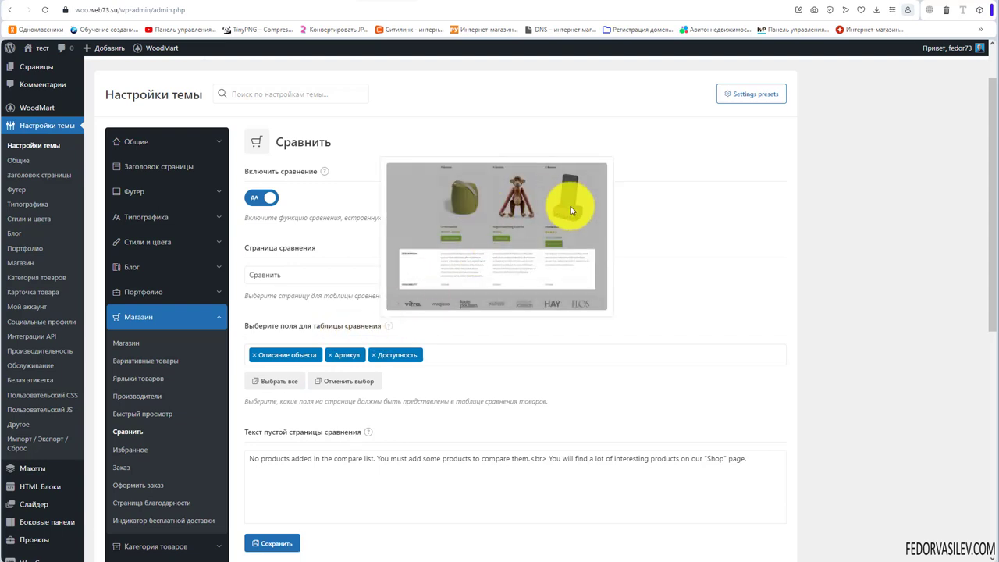
{"action": "left_click", "coordinate": [462, 353]}
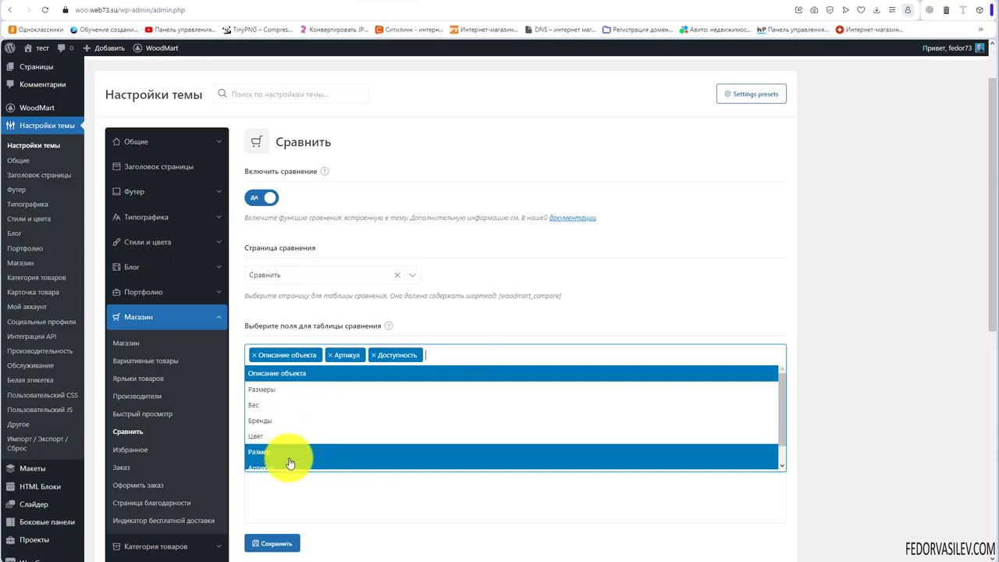
{"action": "scroll", "coordinate": [279, 423], "scroll_direction": "down", "scroll_amount": 1}
{"action": "scroll", "coordinate": [308, 398], "scroll_direction": "up", "scroll_amount": 1}
{"action": "left_click", "coordinate": [496, 324]}
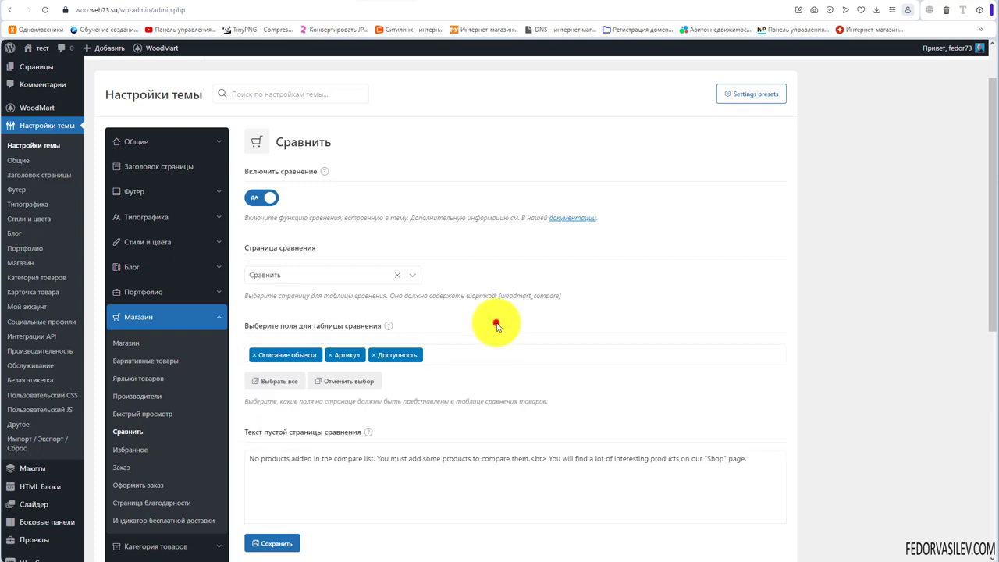
Try selecting all comparison table fields, clear the selection, and restore Описание объекта, Артикул and Доступность.
{"action": "left_click", "coordinate": [265, 381]}
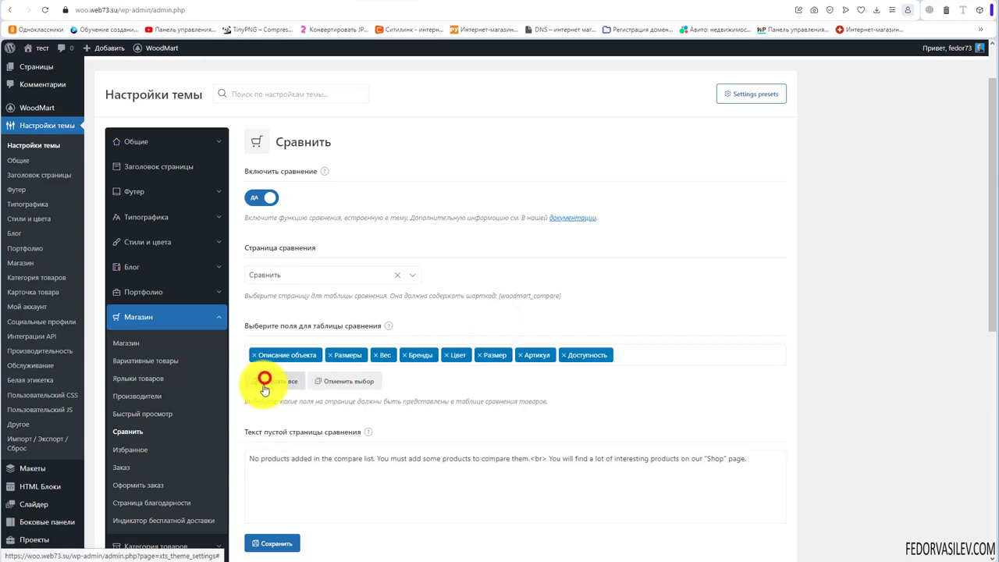
{"action": "left_click", "coordinate": [348, 383]}
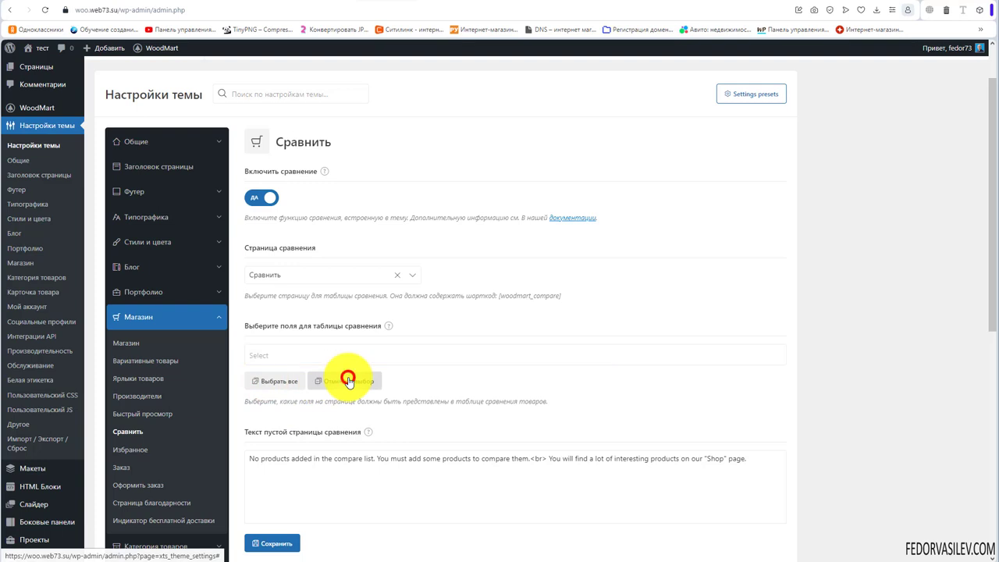
{"action": "left_click", "coordinate": [276, 355]}
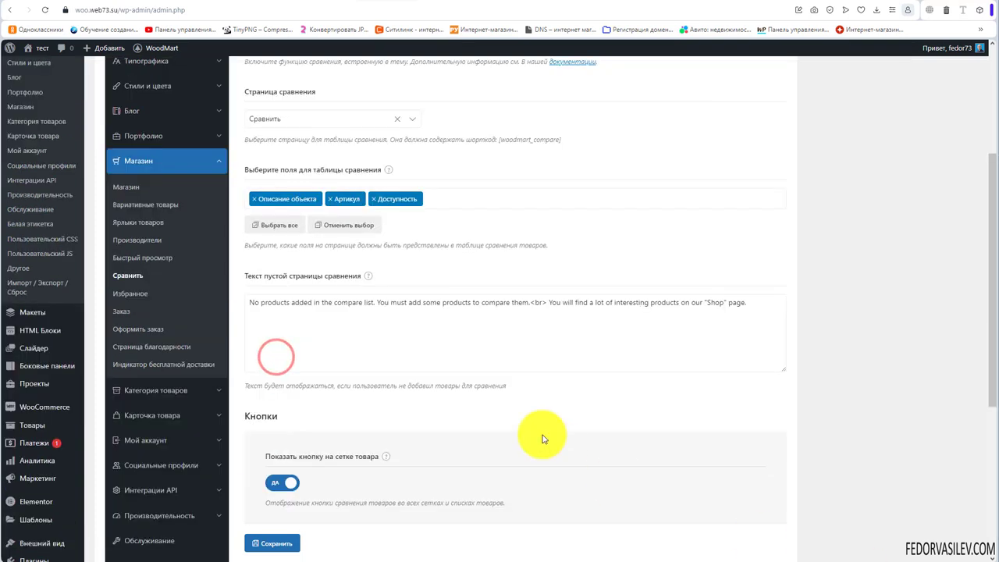
Examine the default empty comparison page text, highlighting the wording before and after the <br> tag.
{"action": "mouse_move", "coordinate": [367, 277]}
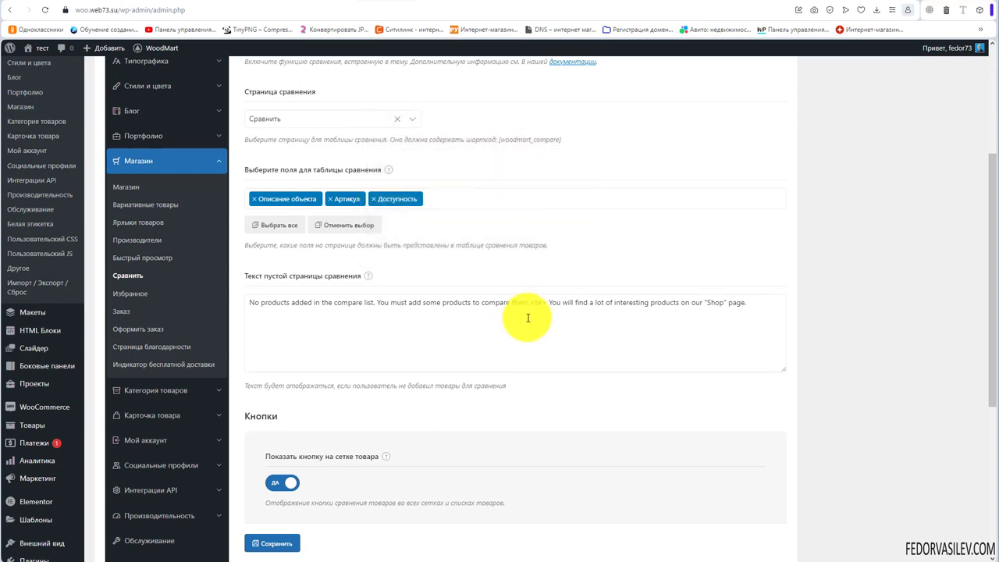
{"action": "left_click_drag", "start_coordinate": [529, 303], "coordinate": [226, 310]}
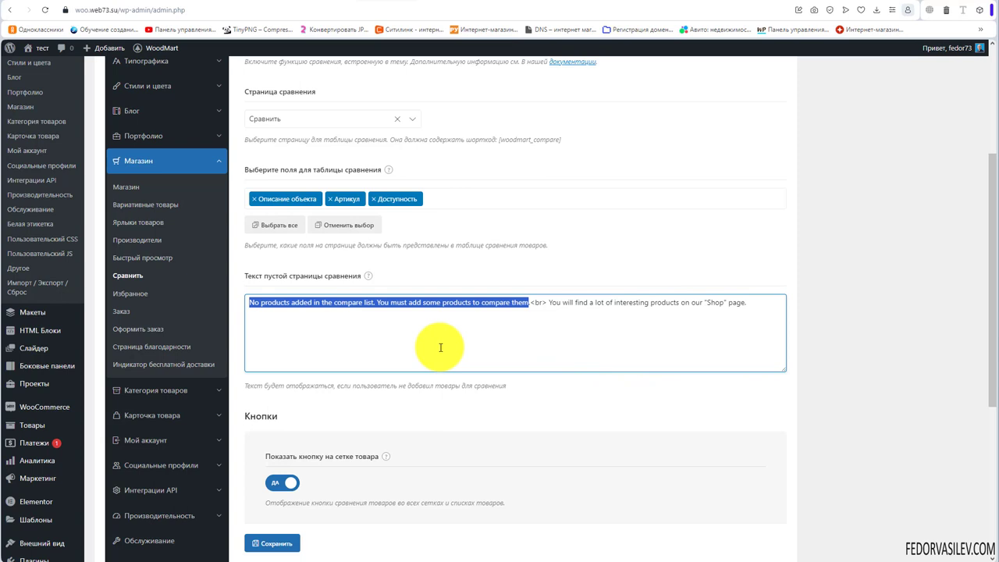
{"action": "left_click", "coordinate": [484, 319]}
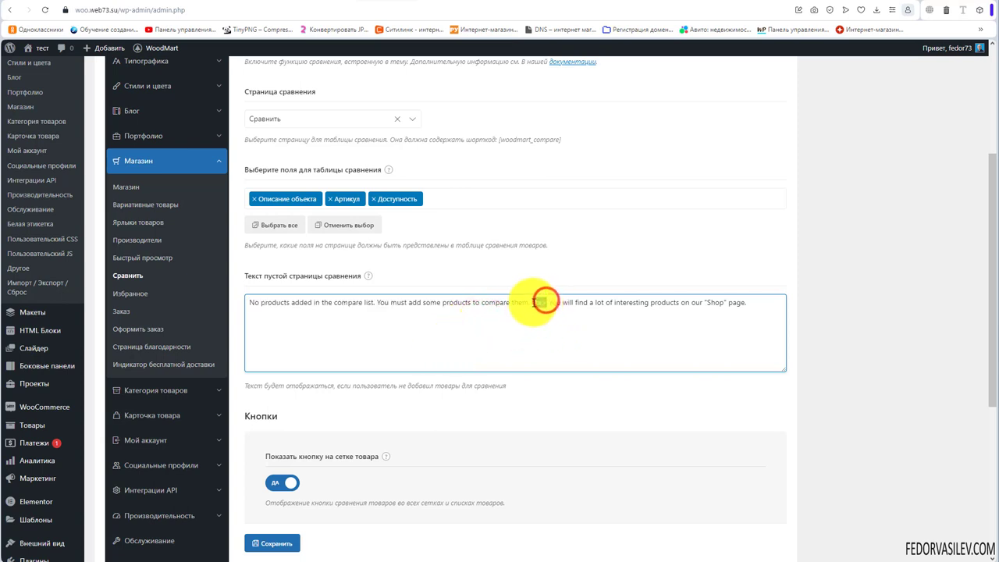
{"action": "left_click", "coordinate": [536, 311]}
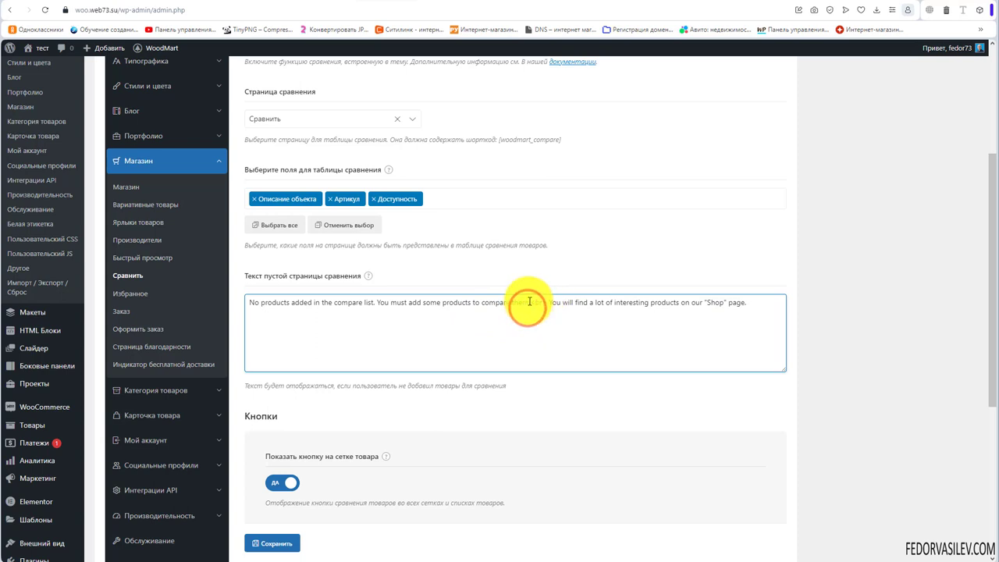
{"action": "left_click_drag", "start_coordinate": [531, 302], "coordinate": [251, 302]}
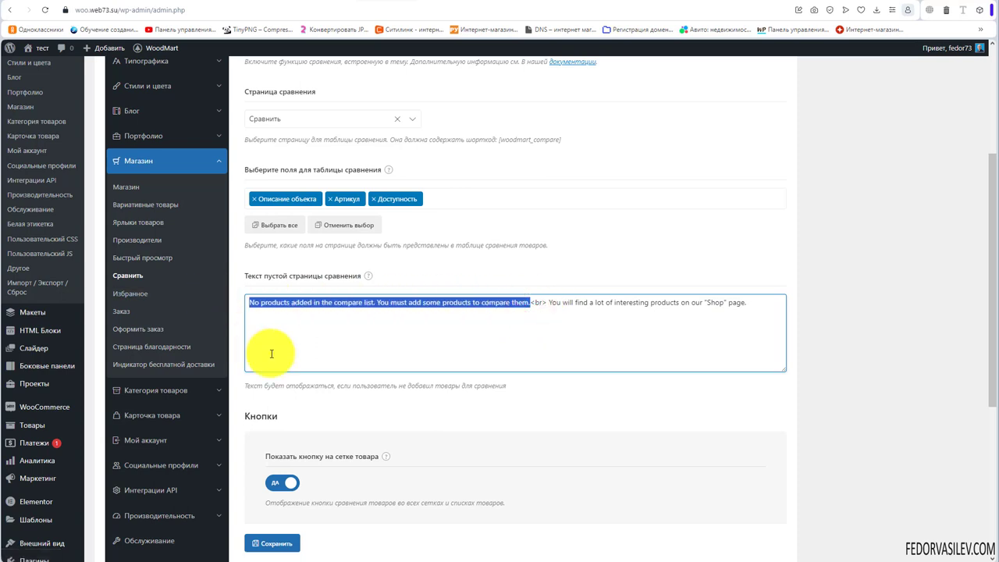
{"action": "left_click_drag", "start_coordinate": [551, 302], "coordinate": [749, 303]}
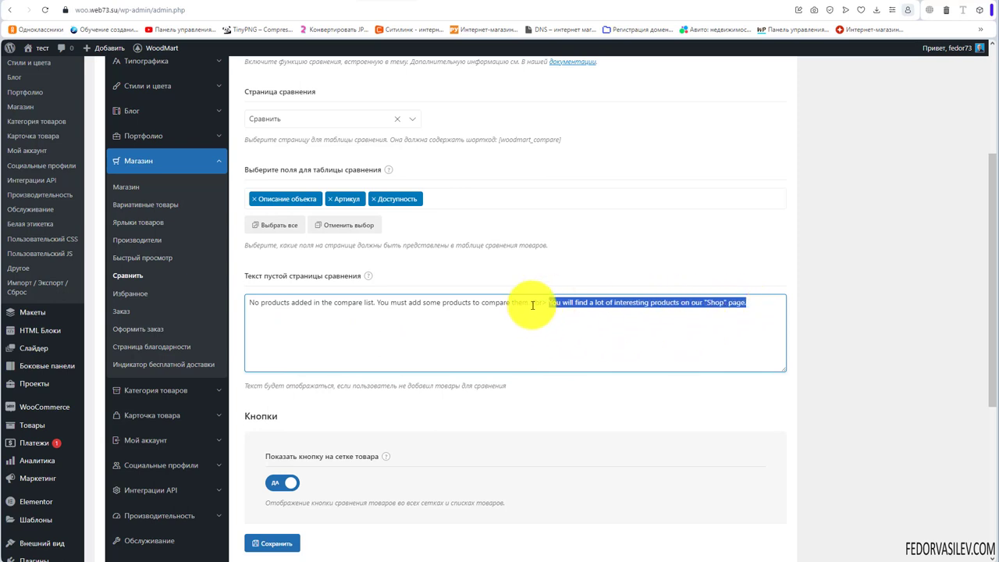
Translate the text before <br> in Yandex Translate and replace it with "В список сравнения не добавлены товары. Вы должны добавить несколько продуктов, чтобы сравнить их.".
{"action": "left_click_drag", "start_coordinate": [530, 302], "coordinate": [247, 297]}
{"action": "key", "text": "ctrl+c"}
{"action": "key", "text": "ctrl+Tab"}
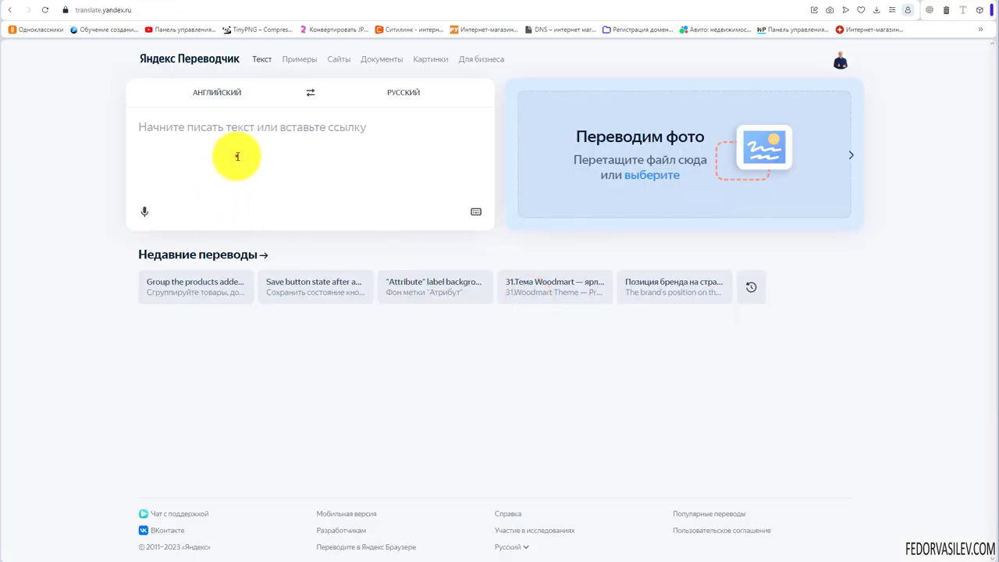
{"action": "key", "text": "ctrl+v"}
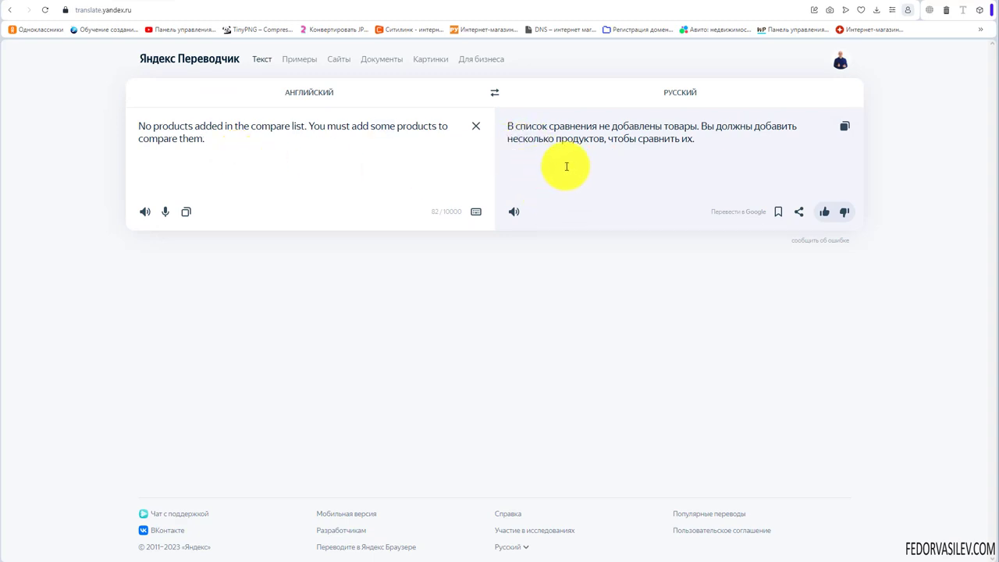
{"action": "left_click", "coordinate": [843, 127]}
{"action": "key", "text": "ctrl+Tab"}
{"action": "key", "text": "ctrl+v"}
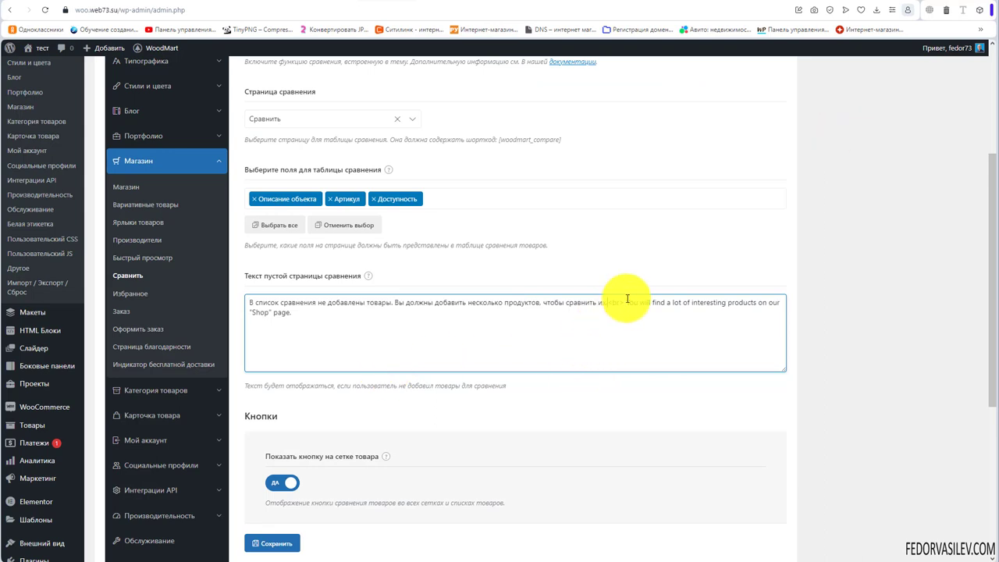
Replace the English sentence after <br> with "На странице нашего "Магазина" вы найдете много интересных товаров.".
{"action": "left_click_drag", "start_coordinate": [625, 302], "coordinate": [778, 306]}
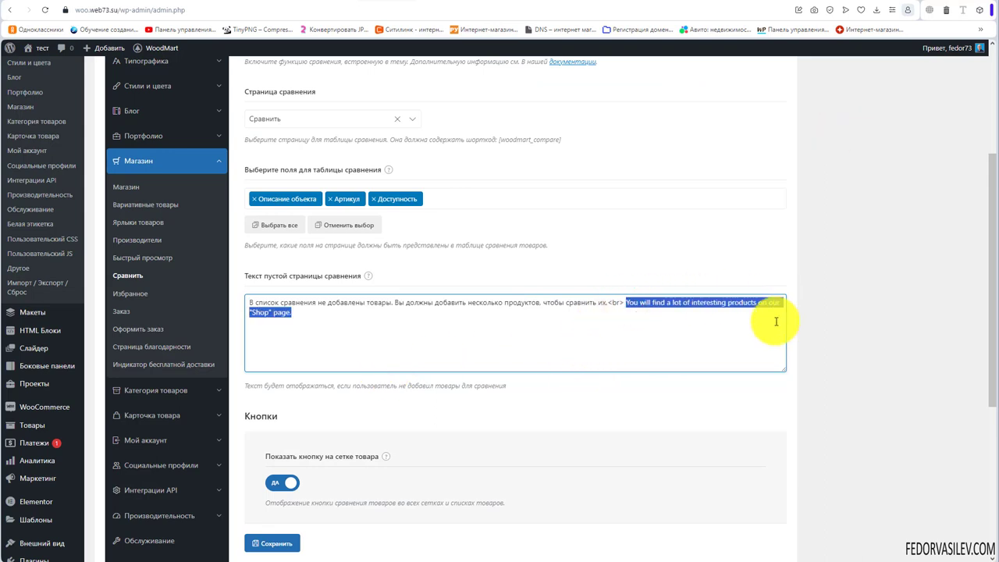
{"action": "key", "text": "ctrl+v"}
Enable "Save button state after adding in compare list" in the Кнопки section and save the theme settings.
{"action": "scroll", "coordinate": [528, 305], "scroll_direction": "down", "scroll_amount": 2}
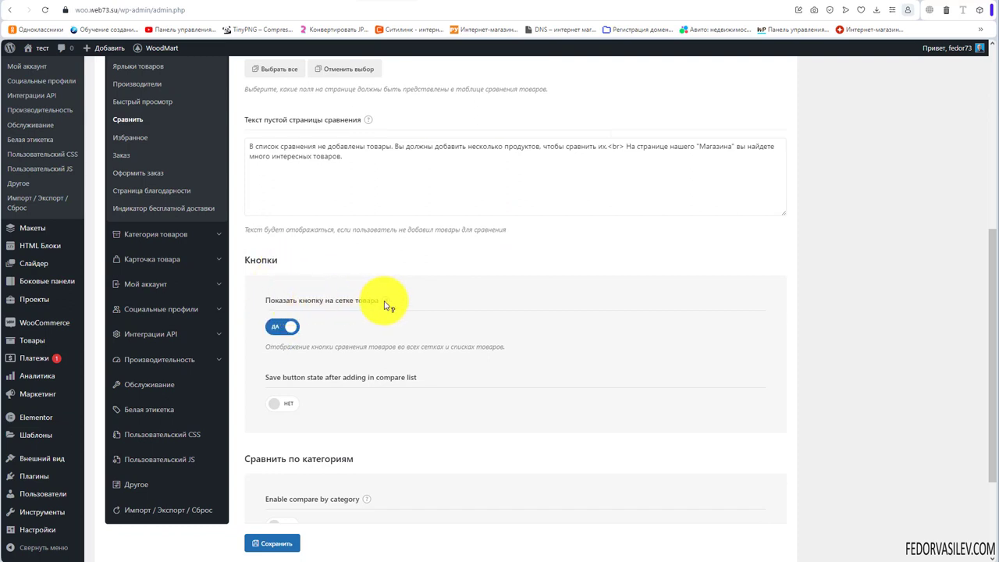
{"action": "mouse_move", "coordinate": [392, 305]}
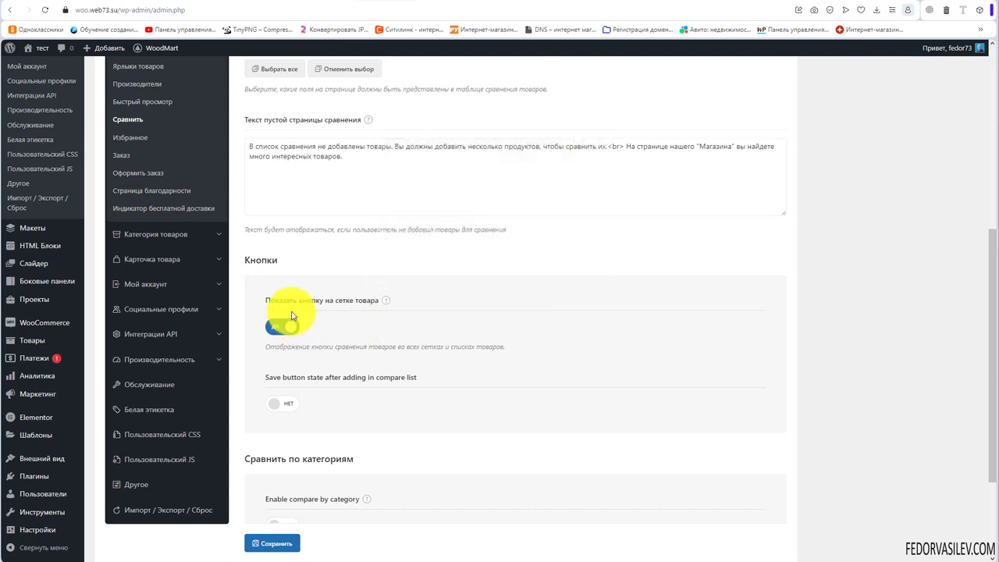
{"action": "scroll", "coordinate": [425, 310], "scroll_direction": "down", "scroll_amount": 2}
{"action": "left_click_drag", "start_coordinate": [425, 310], "coordinate": [263, 291]}
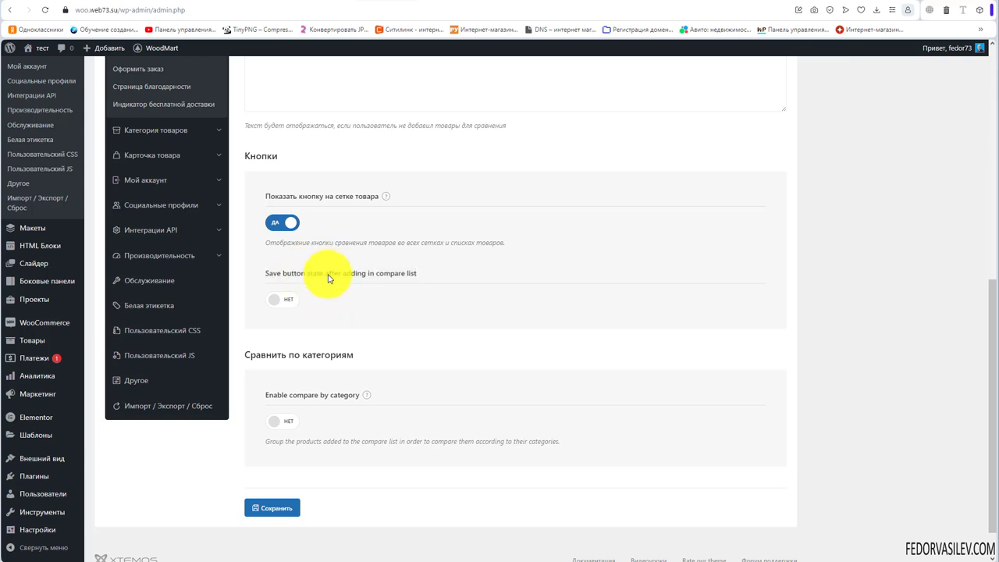
{"action": "left_click", "coordinate": [286, 301]}
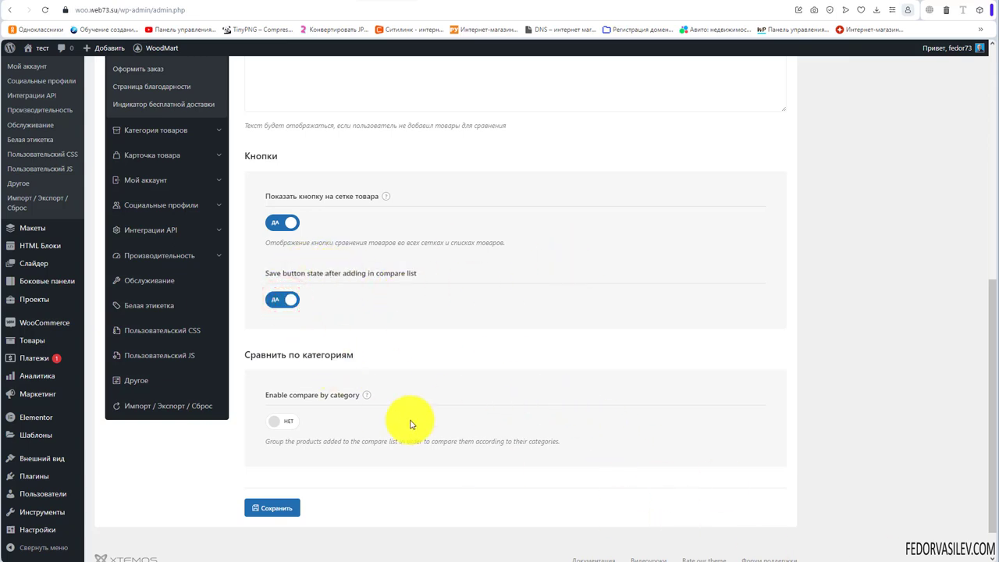
{"action": "left_click", "coordinate": [277, 508]}
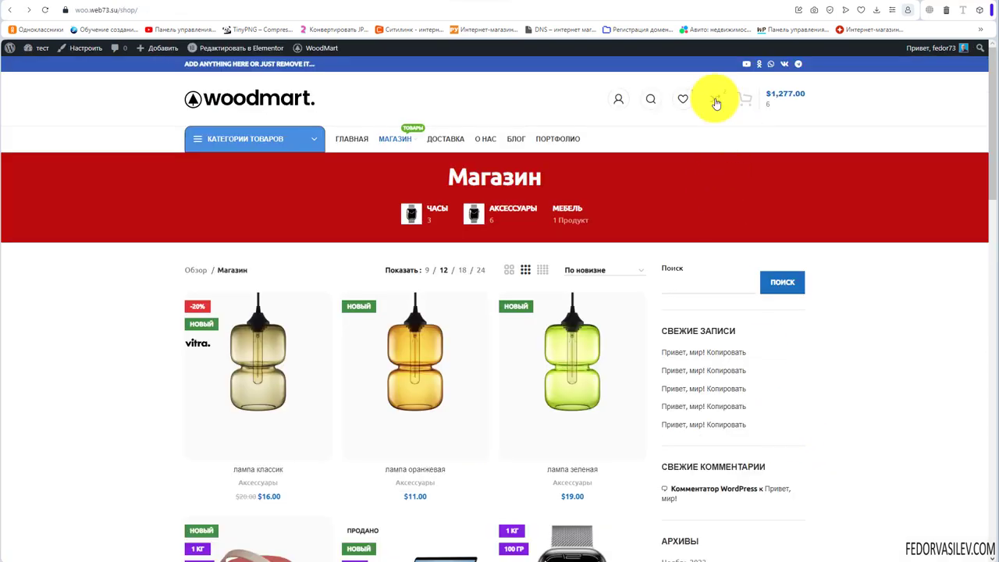
Open the comparison page from the shop header and remove both the orange and green lamps from it.
{"action": "left_click", "coordinate": [715, 100]}
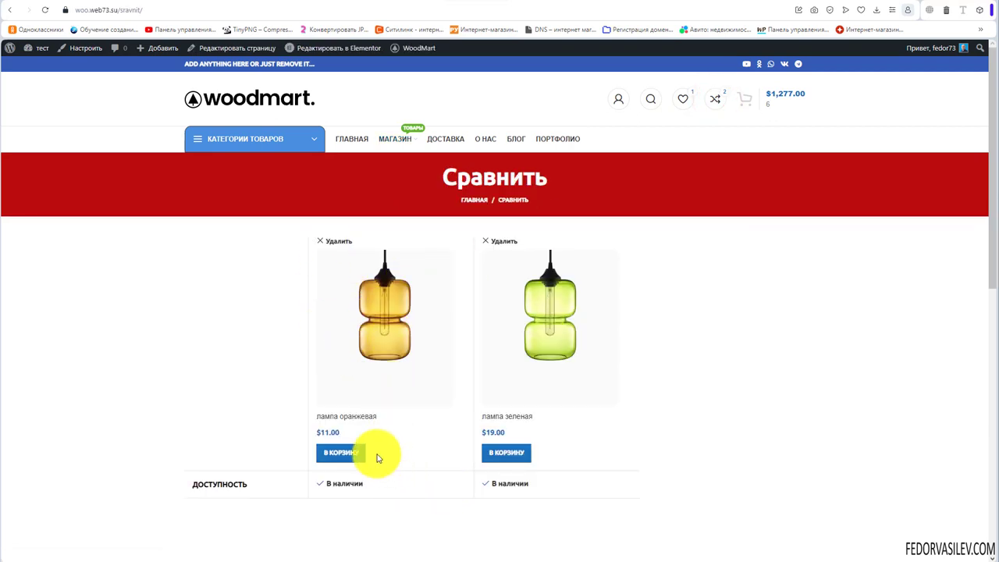
{"action": "left_click", "coordinate": [334, 241]}
{"action": "left_click", "coordinate": [334, 241]}
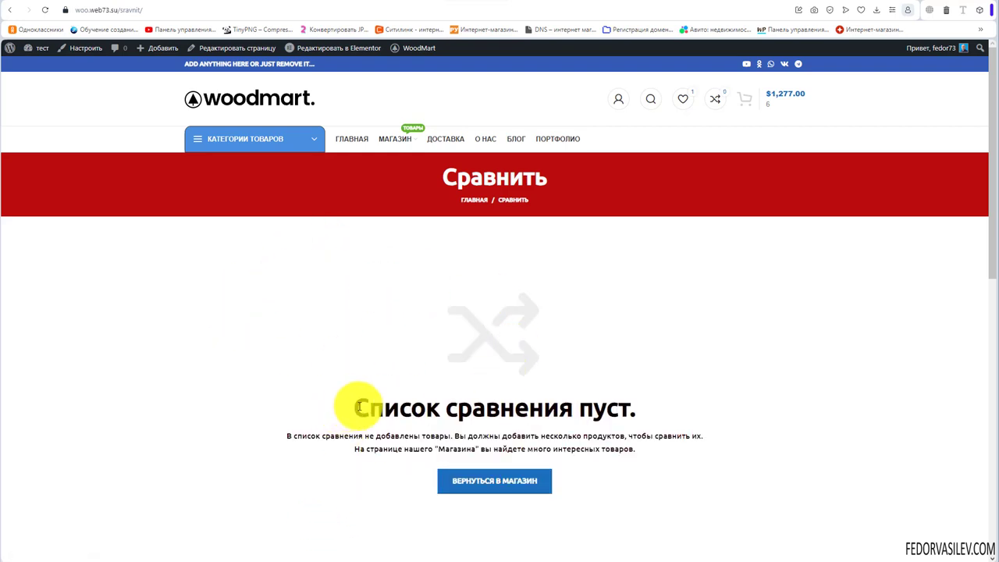
Examine the heading and translated message on the empty comparison page, highlighting the text.
{"action": "left_click_drag", "start_coordinate": [657, 409], "coordinate": [323, 407]}
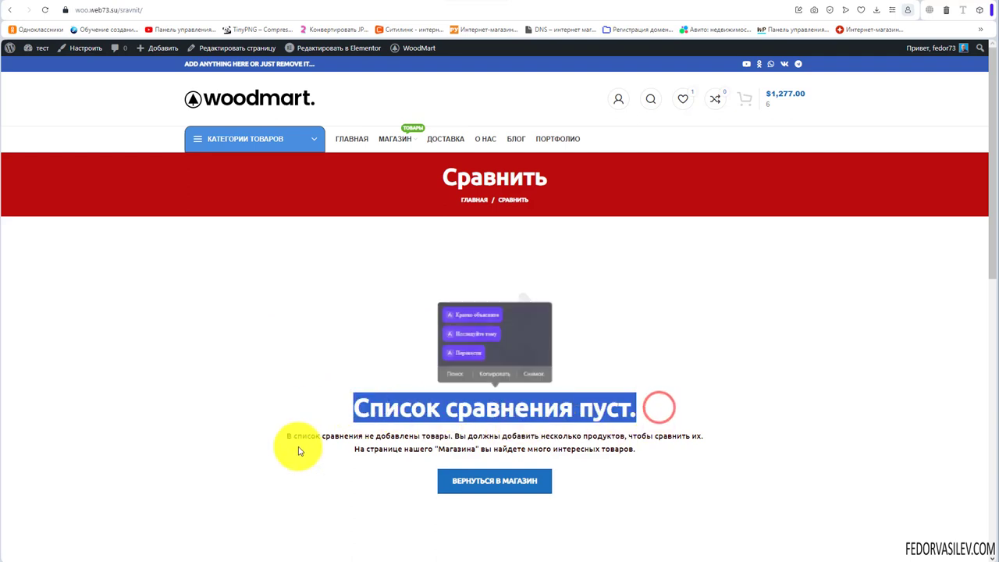
{"action": "left_click", "coordinate": [298, 448]}
{"action": "left_click_drag", "start_coordinate": [299, 448], "coordinate": [584, 446]}
{"action": "left_click", "coordinate": [585, 446]}
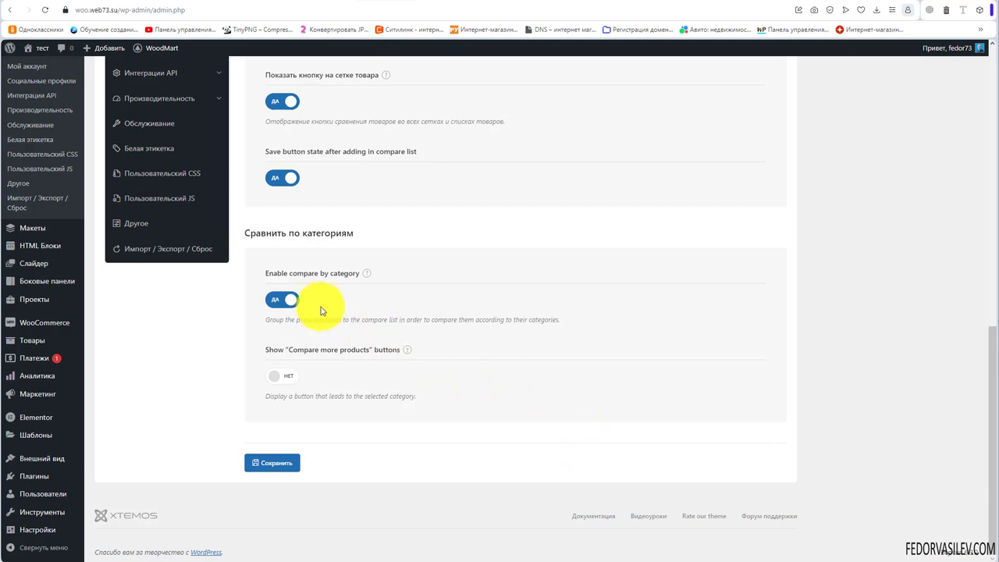
Review the Enable compare by category example, and open the shop's comparison page to examine the table for the Аксессуары category.
{"action": "mouse_move", "coordinate": [367, 273]}
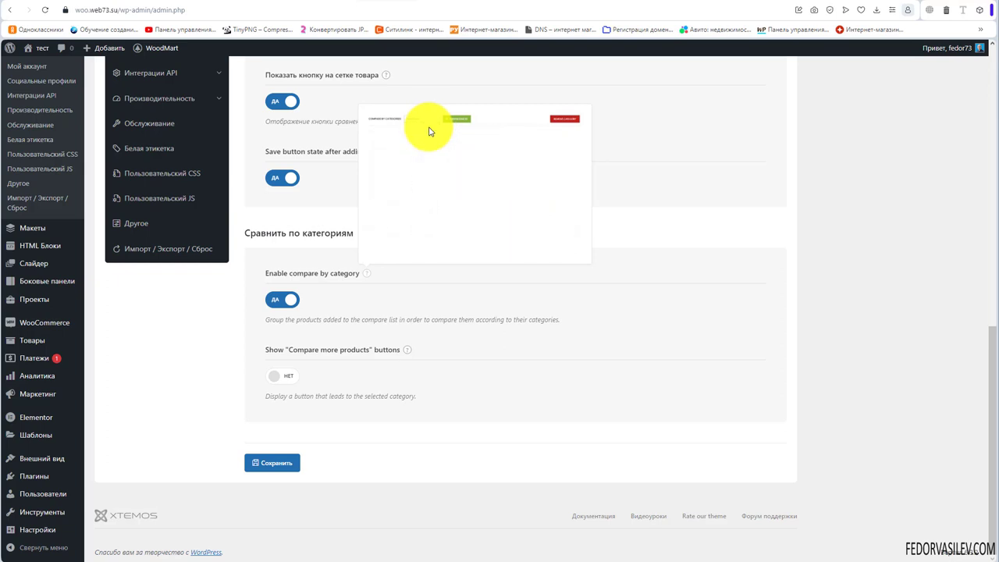
{"action": "left_click", "coordinate": [466, 2]}
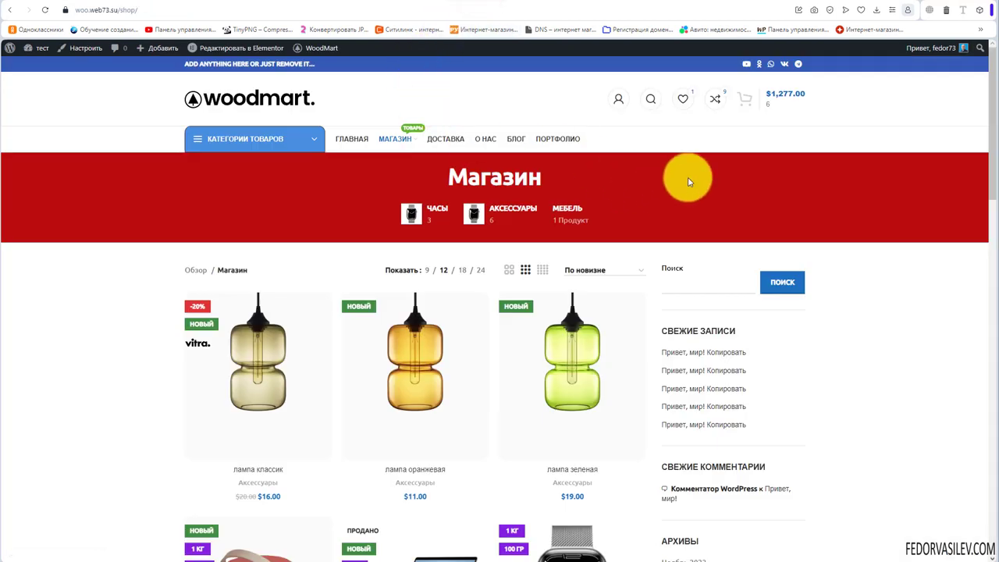
{"action": "mouse_move", "coordinate": [713, 103]}
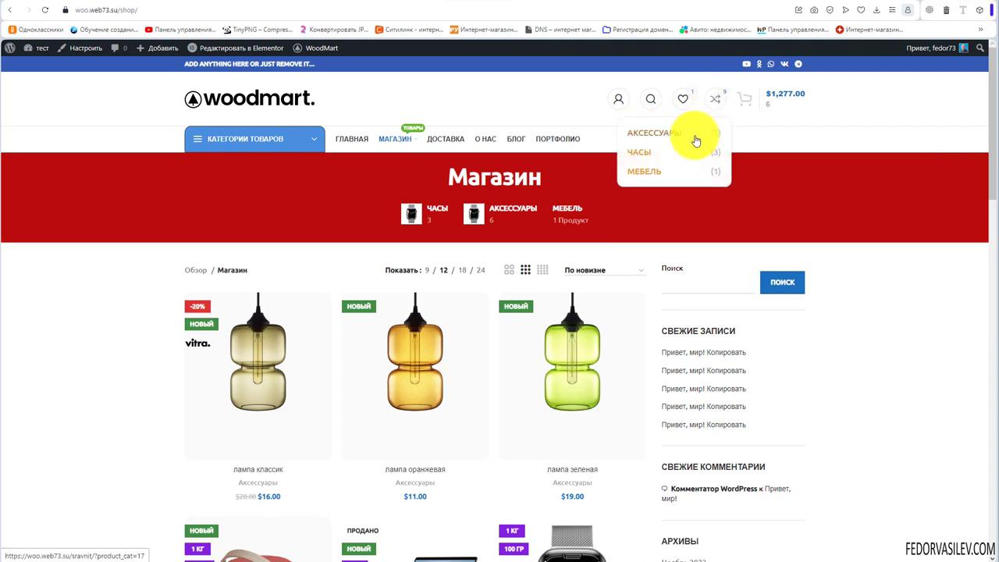
{"action": "left_click", "coordinate": [711, 100]}
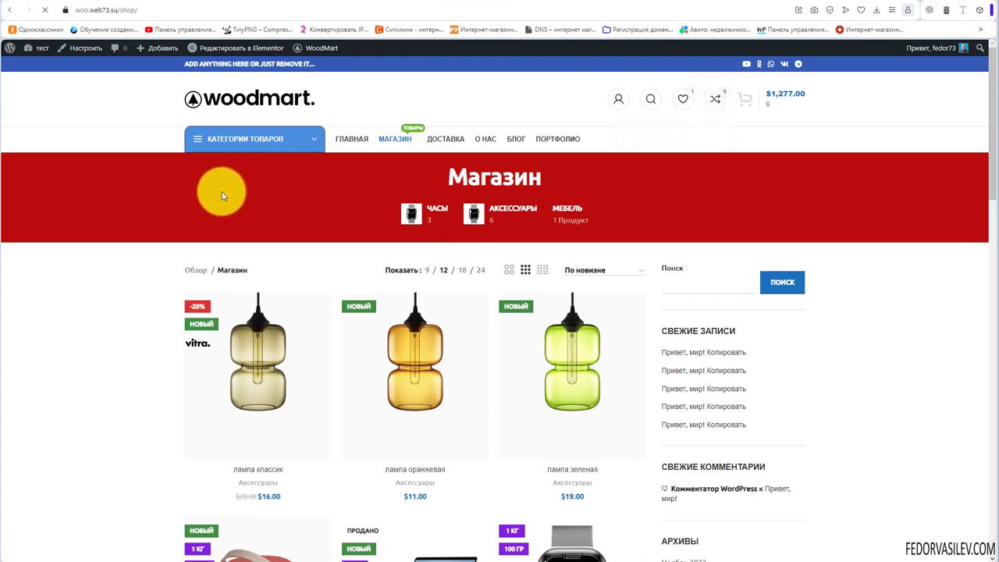
{"action": "scroll", "coordinate": [243, 344], "scroll_direction": "down", "scroll_amount": 2}
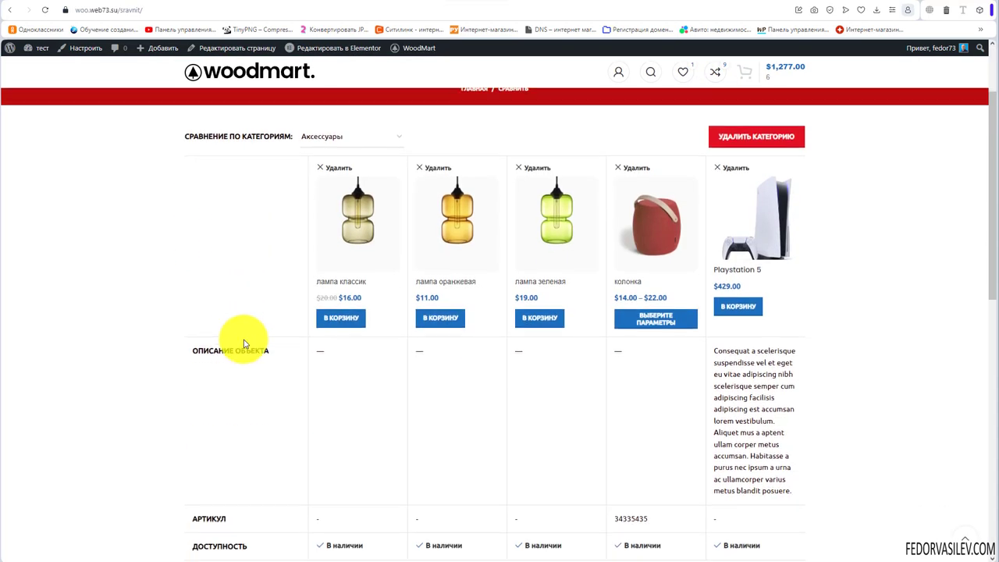
{"action": "scroll", "coordinate": [244, 343], "scroll_direction": "down", "scroll_amount": 2}
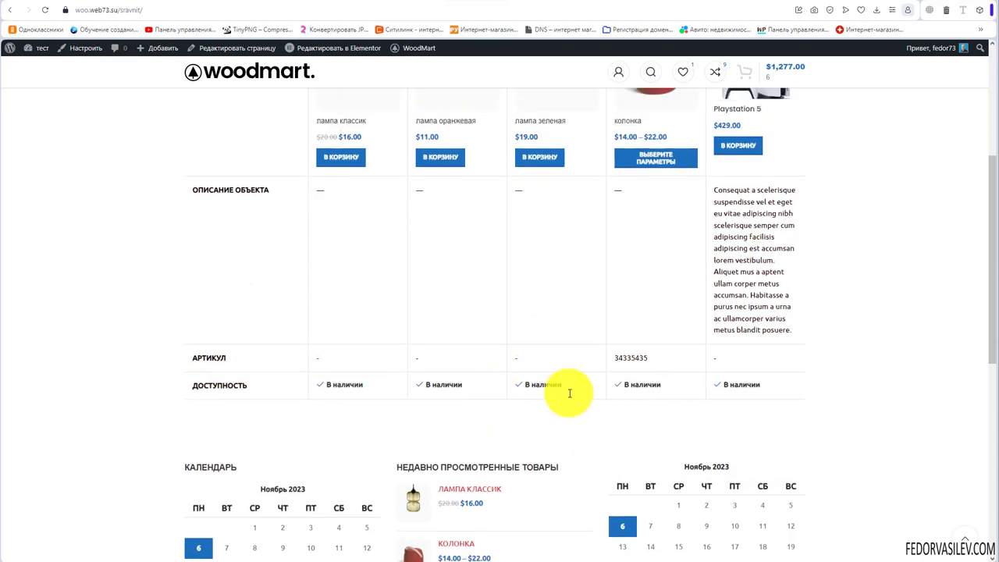
{"action": "scroll", "coordinate": [382, 323], "scroll_direction": "up", "scroll_amount": 3}
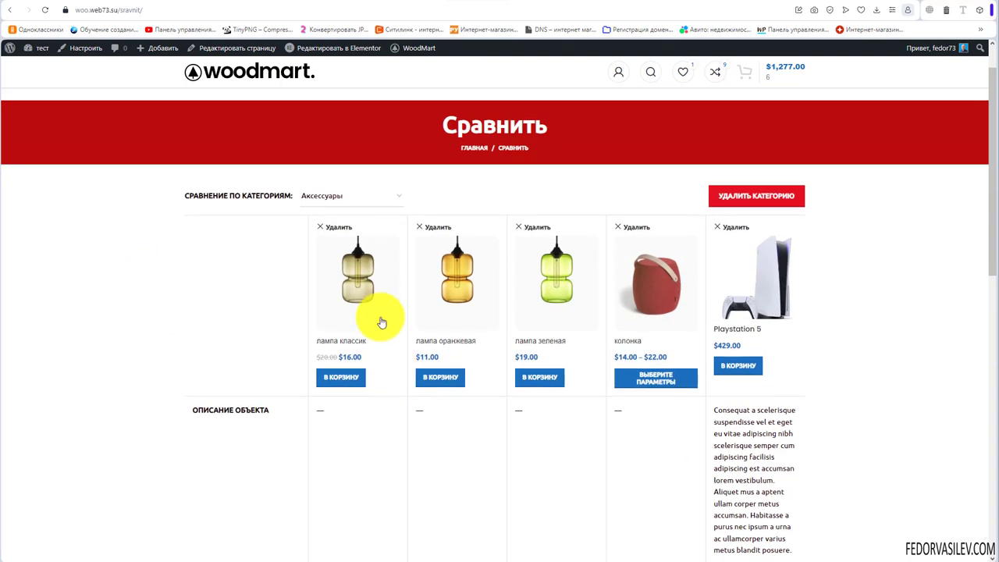
Switch the category comparison to Часы and to Мебель, examining the products listed in each table.
{"action": "left_click", "coordinate": [368, 197]}
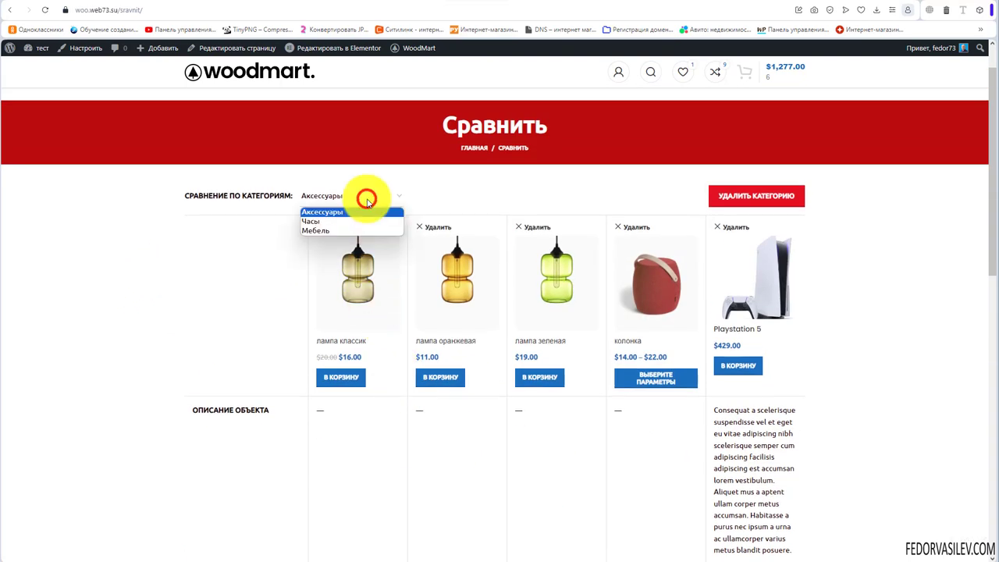
{"action": "left_click", "coordinate": [313, 226]}
{"action": "scroll", "coordinate": [342, 311], "scroll_direction": "down", "scroll_amount": 3}
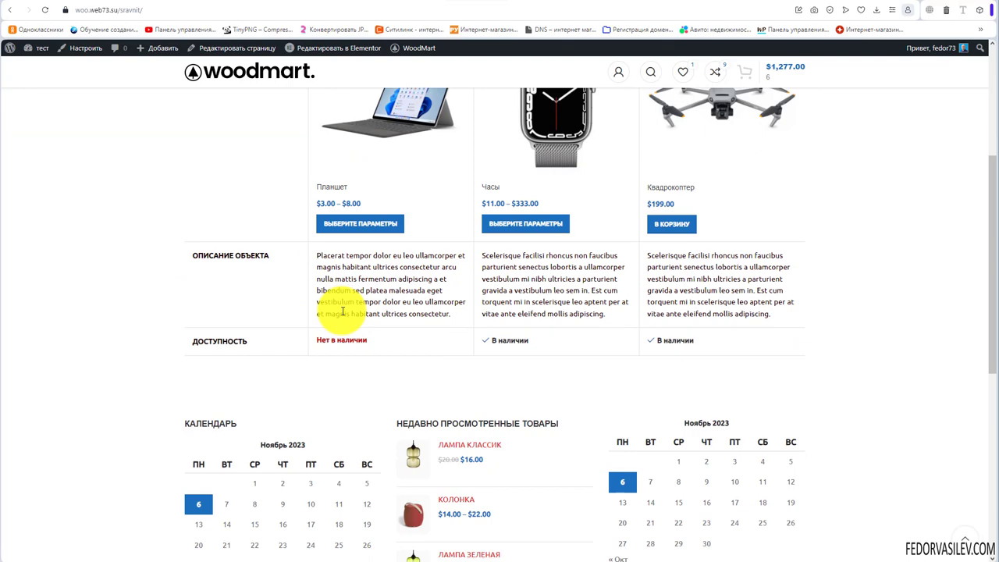
{"action": "scroll", "coordinate": [342, 311], "scroll_direction": "up", "scroll_amount": 2}
{"action": "left_click", "coordinate": [328, 145]}
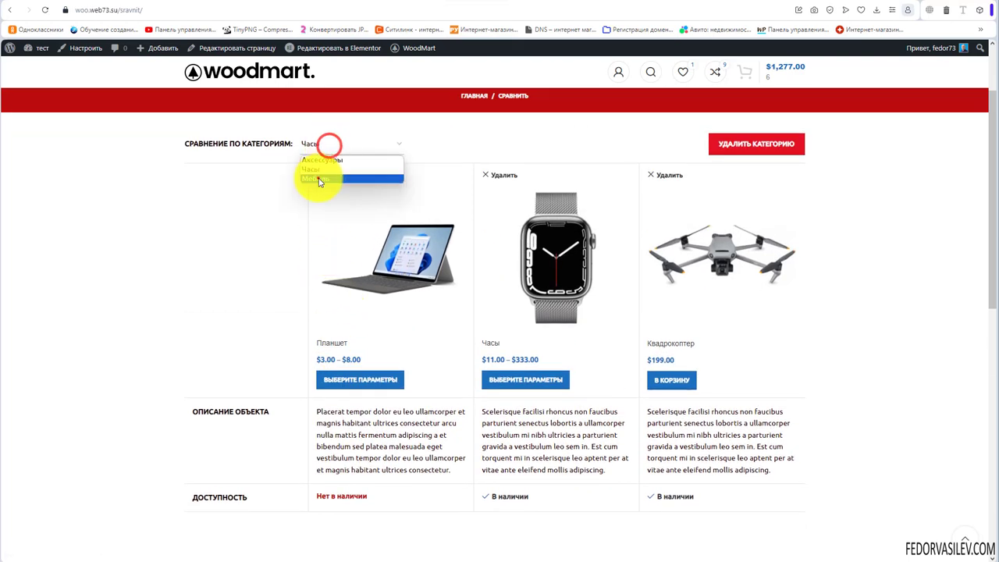
{"action": "left_click", "coordinate": [319, 179]}
{"action": "scroll", "coordinate": [260, 278], "scroll_direction": "down", "scroll_amount": 2}
{"action": "scroll", "coordinate": [304, 216], "scroll_direction": "up", "scroll_amount": 4}
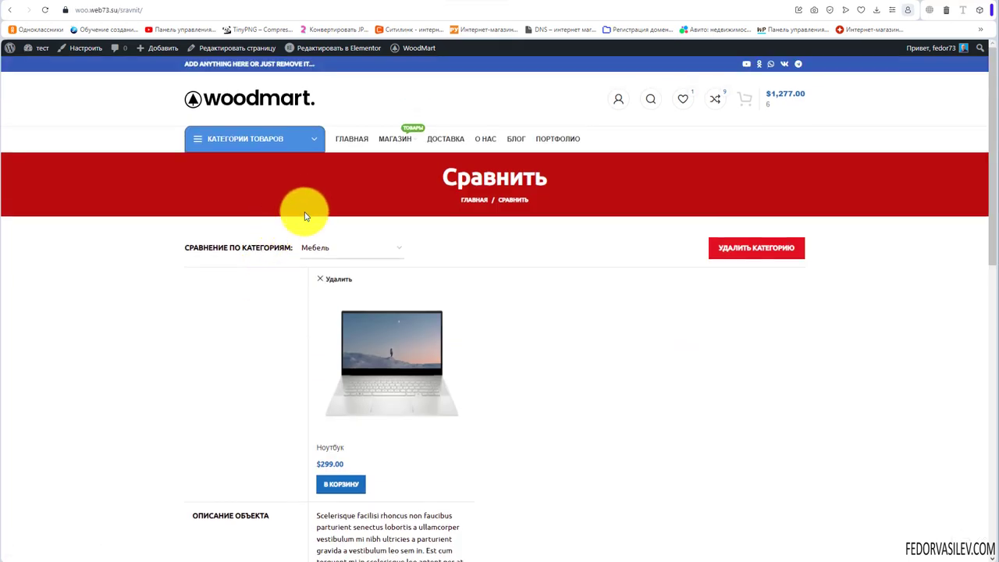
{"action": "left_click", "coordinate": [322, 247]}
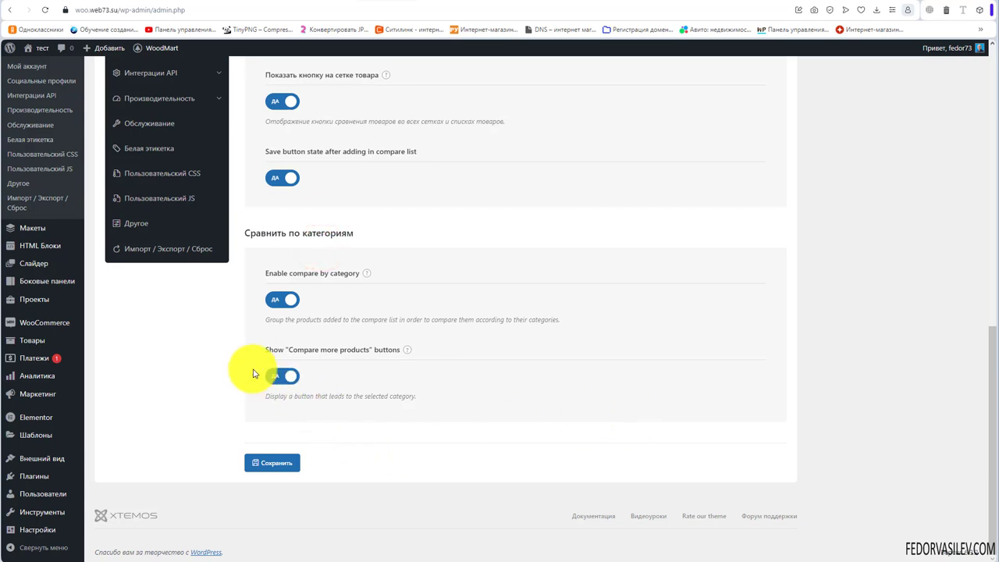
Review the Show "Compare more products" buttons example in the theme settings, and show the Часы category on the shop's comparison page.
{"action": "mouse_move", "coordinate": [406, 350]}
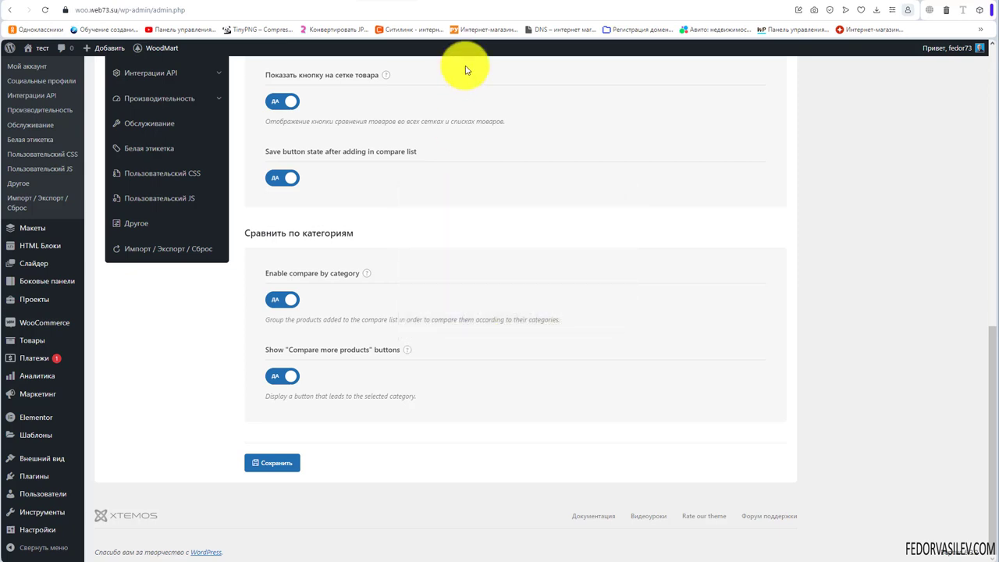
{"action": "left_click", "coordinate": [475, 3]}
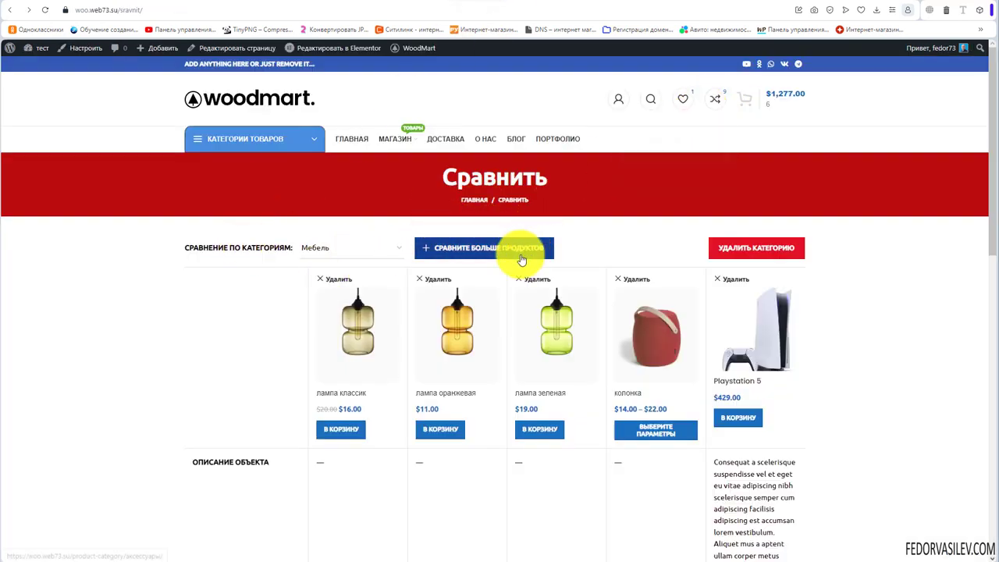
{"action": "left_click", "coordinate": [372, 249]}
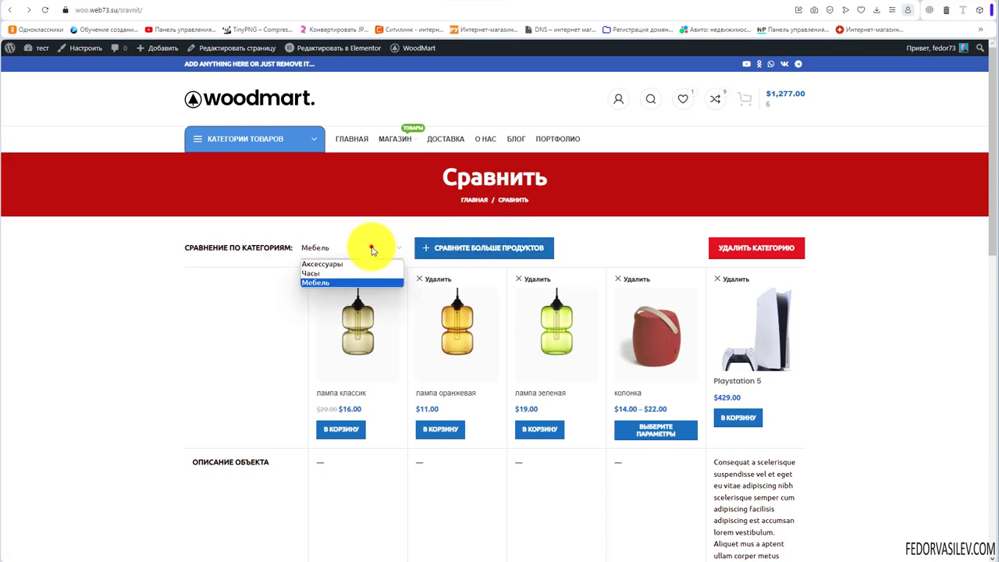
{"action": "left_click", "coordinate": [307, 273]}
{"action": "scroll", "coordinate": [261, 341], "scroll_direction": "down", "scroll_amount": 4}
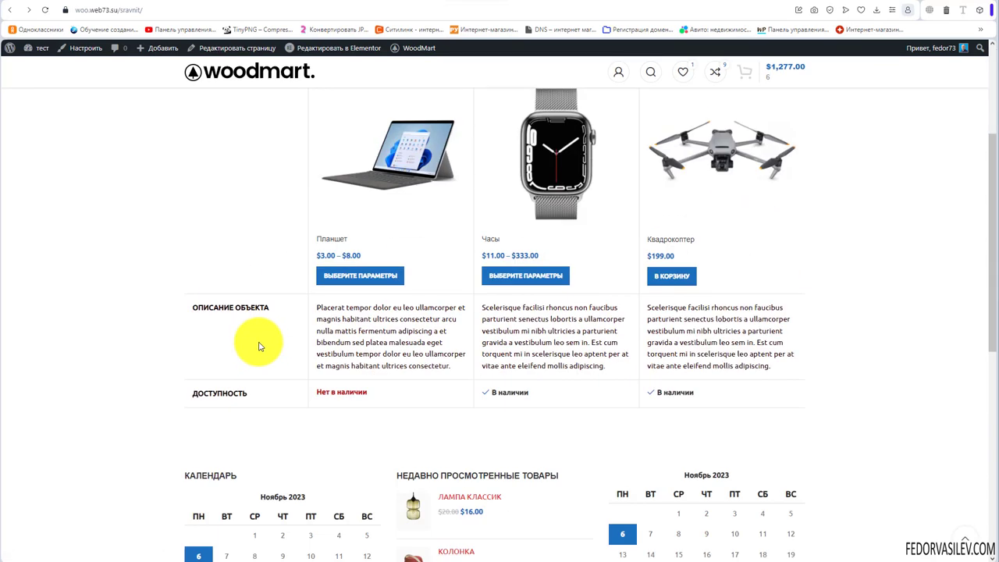
{"action": "scroll", "coordinate": [261, 341], "scroll_direction": "up", "scroll_amount": 5}
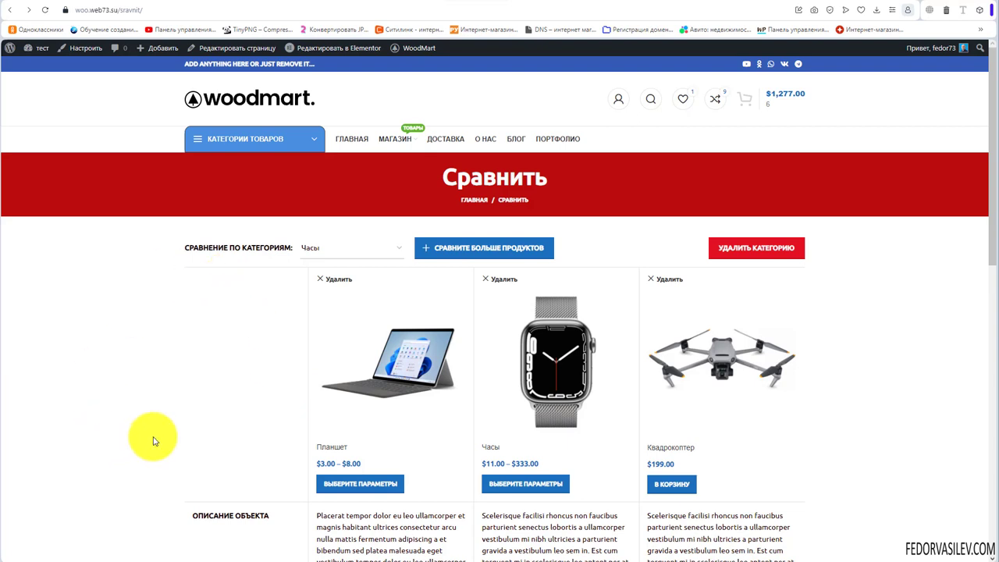
Follow "Сравните больше продуктов" to the Часы product category and highlight the category name in the breadcrumb.
{"action": "left_click", "coordinate": [469, 246]}
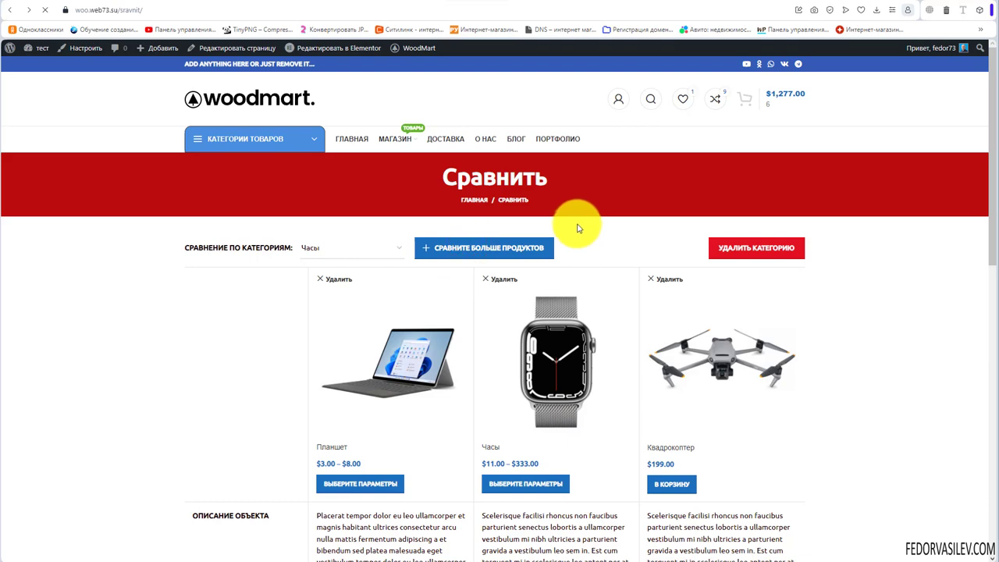
{"action": "double_click", "coordinate": [234, 268]}
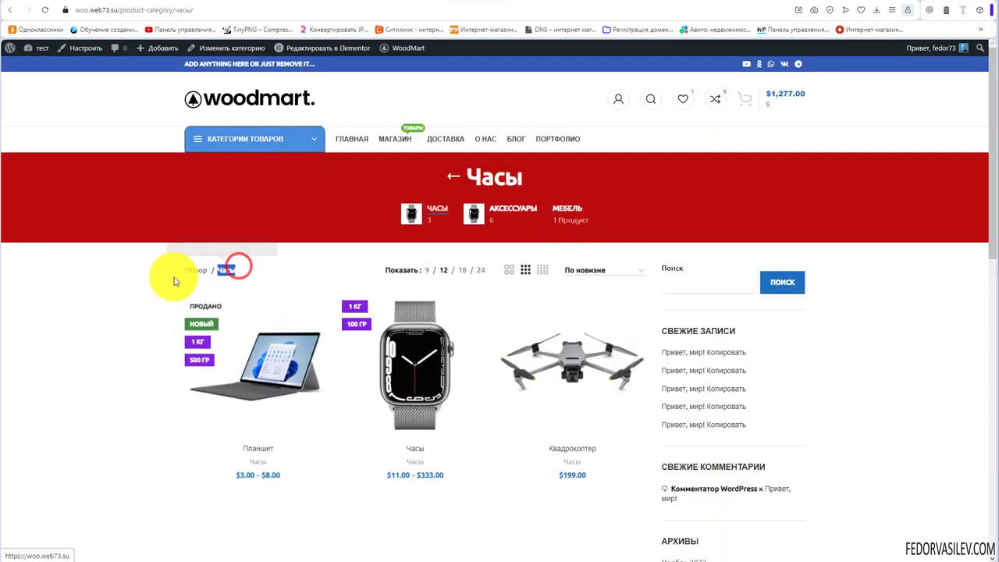